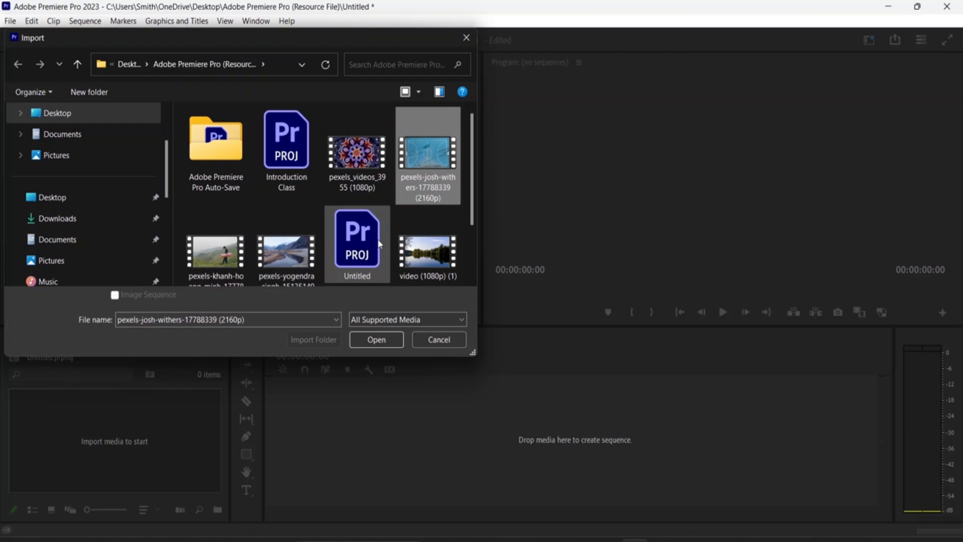
- Import the basketball court, hillside and lake video clips into the project together
left_click(221, 261, "ctrl")
left_click(441, 245, "ctrl")
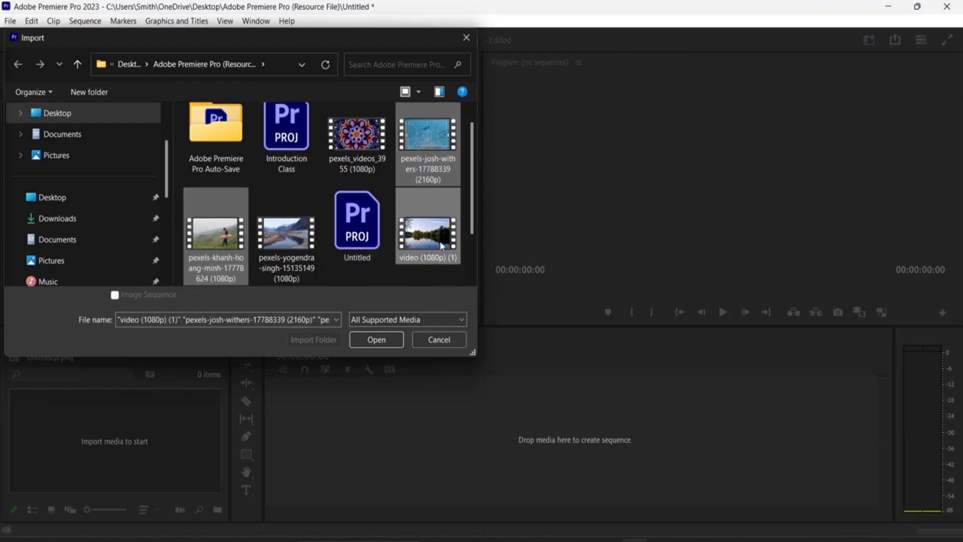
left_click(383, 343)
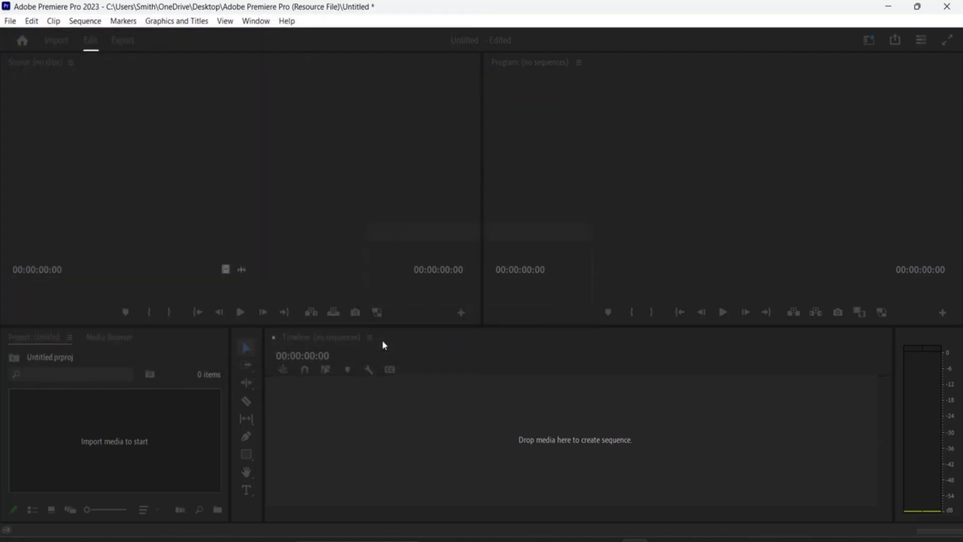
scroll(171, 454, "up", 1)
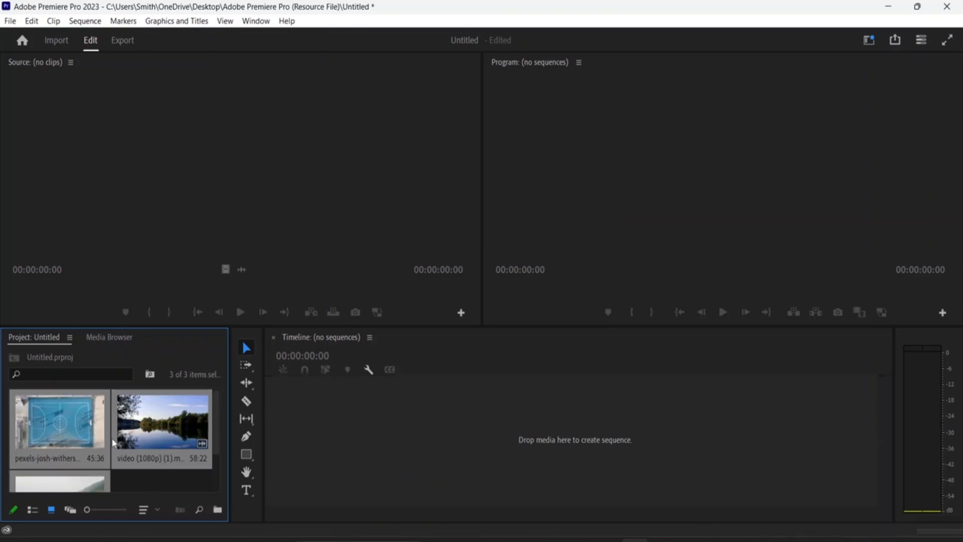
scroll(123, 429, "down", 1)
scroll(125, 435, "up", 1)
scroll(186, 408, "down", 1)
scroll(186, 407, "up", 1)
scroll(189, 408, "down", 1)
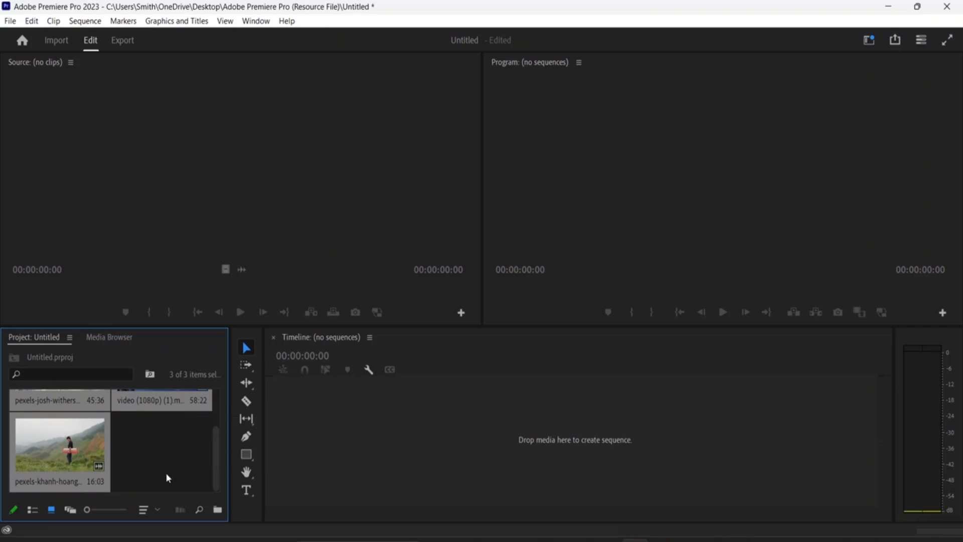
- Build a sequence from the three clips and move the lake clip to the start, followed directly by the hillside clip
left_click_drag(79, 429, 340, 439)
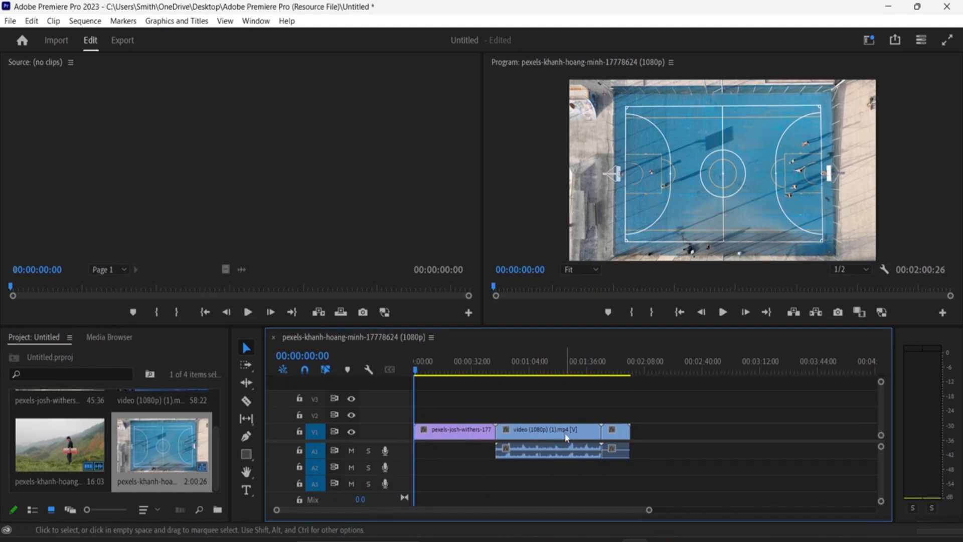
left_click_drag(564, 435, 488, 442)
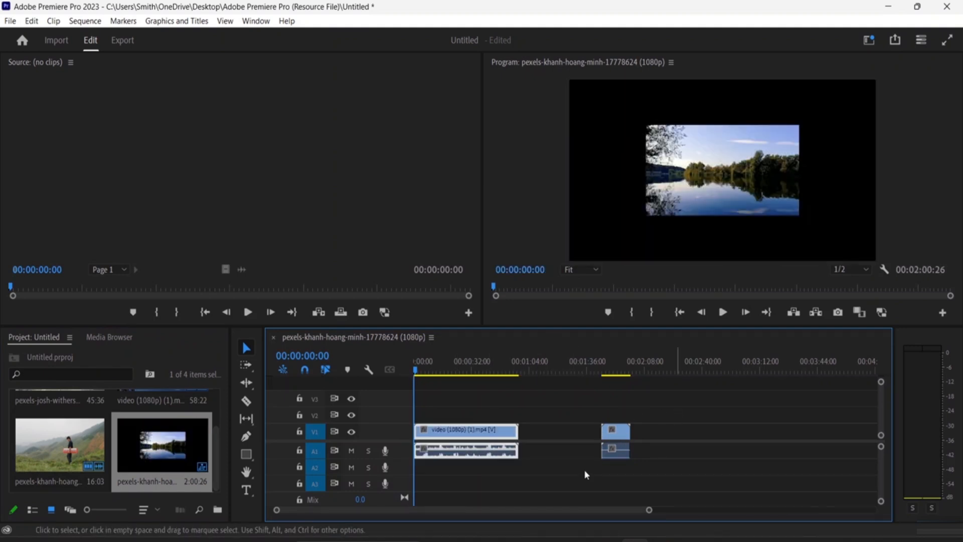
left_click_drag(616, 448, 533, 442)
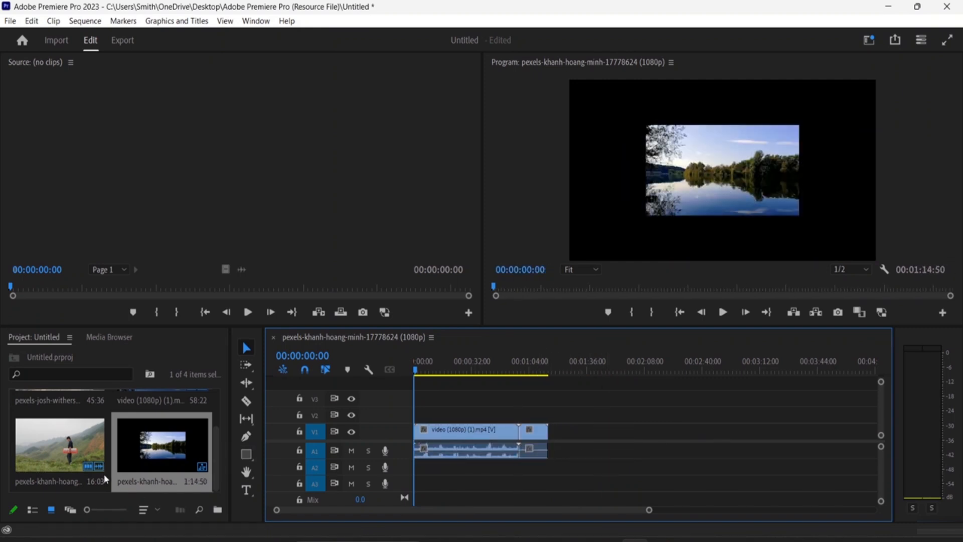
- Add the basketball court clip from the project to V1, directly after the last clip in the sequence
scroll(65, 453, "up", 2)
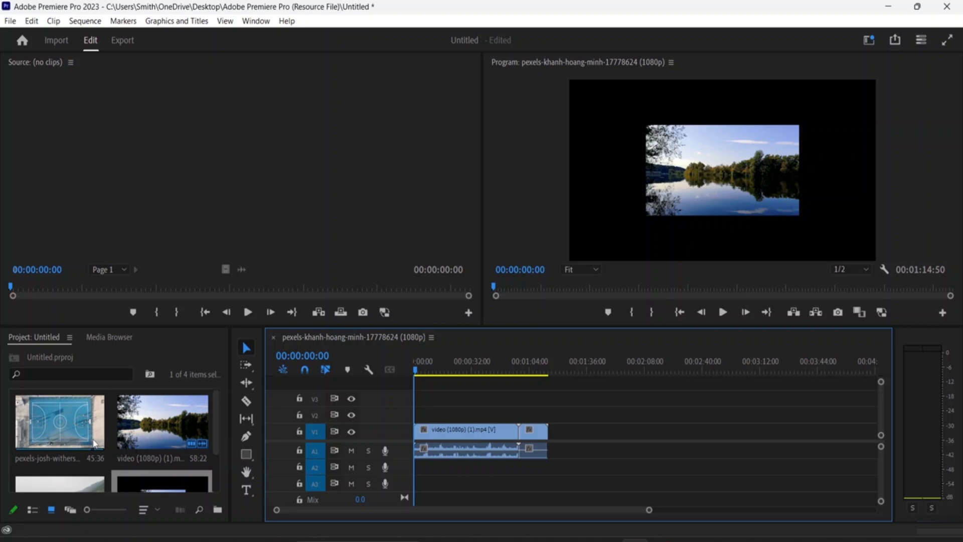
scroll(79, 446, "down", 2)
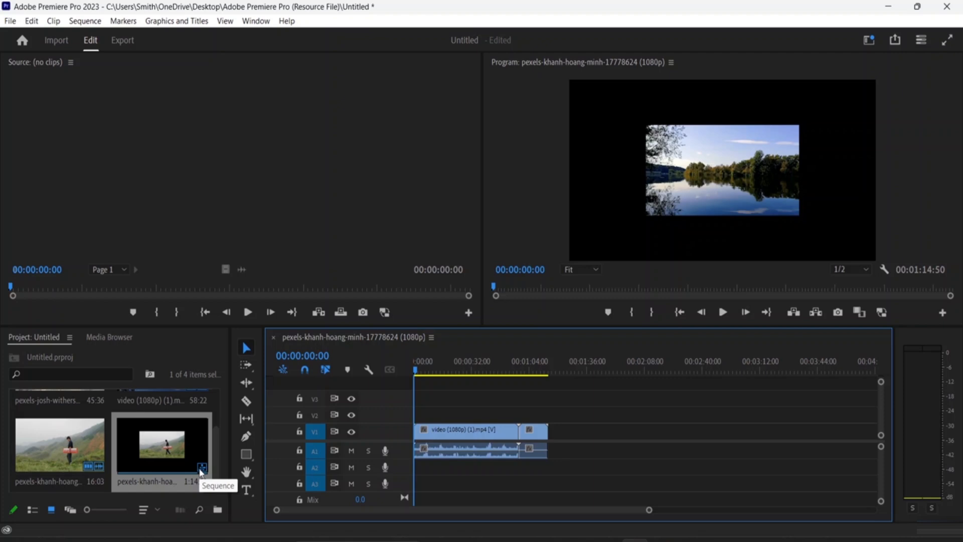
scroll(116, 426, "up", 2)
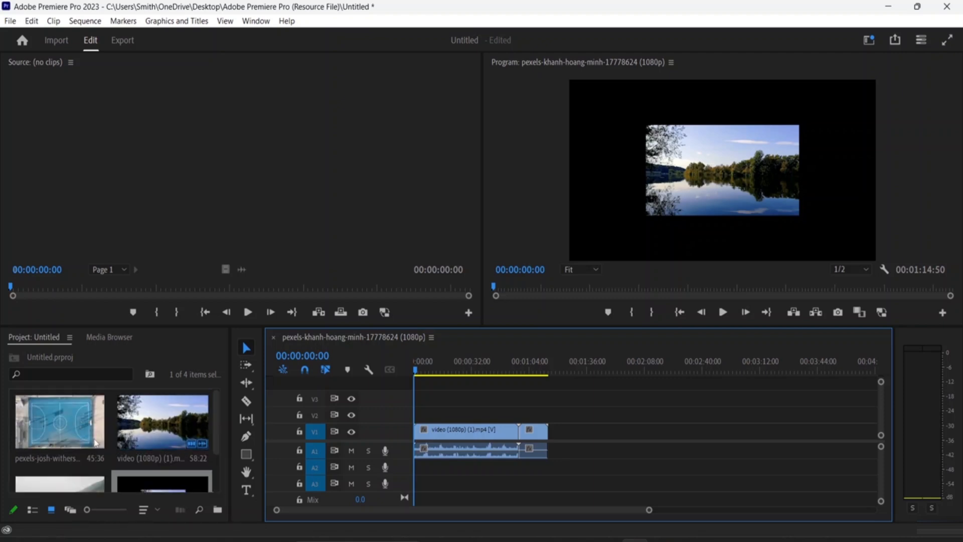
left_click(64, 429)
left_click_drag(64, 430, 568, 426)
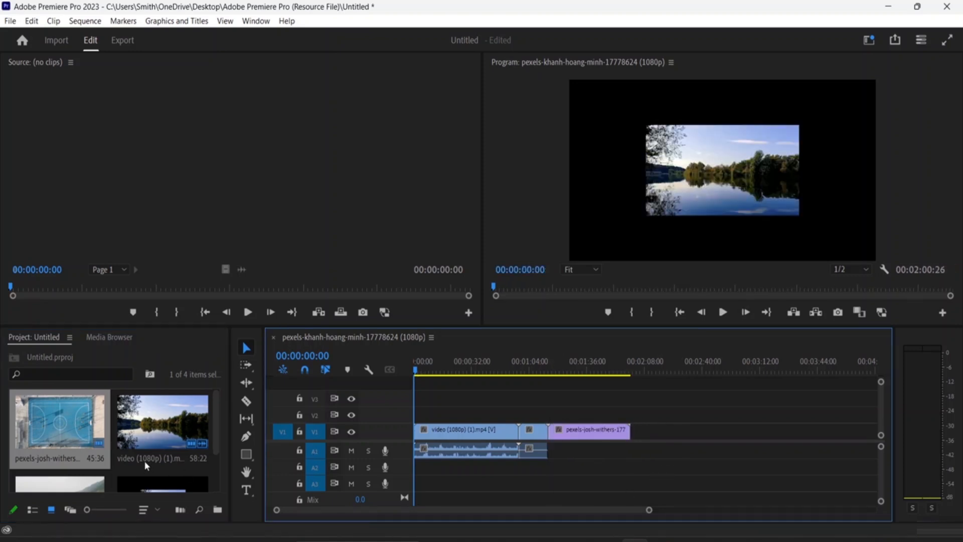
scroll(143, 459, "down", 2)
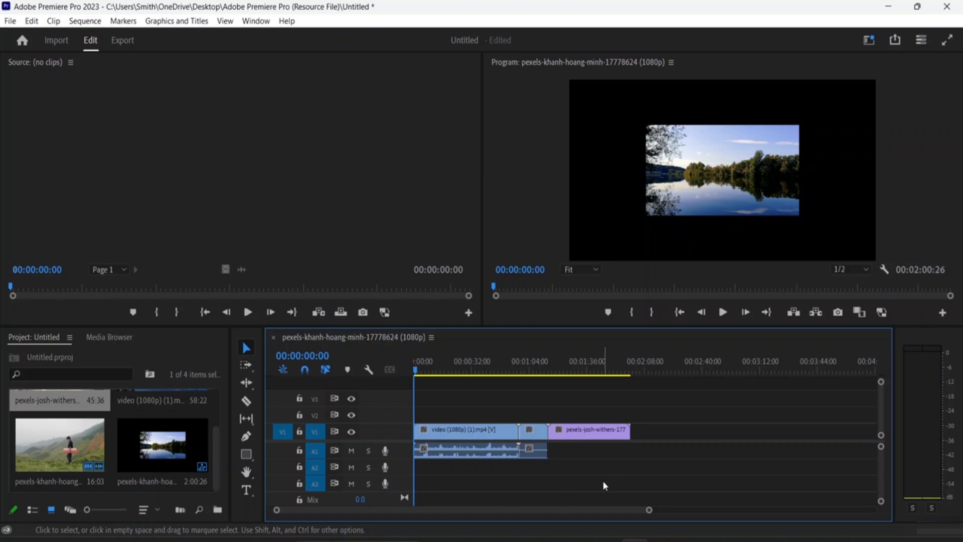
- Play the opening seconds of the sequence and stop playback
key("space")
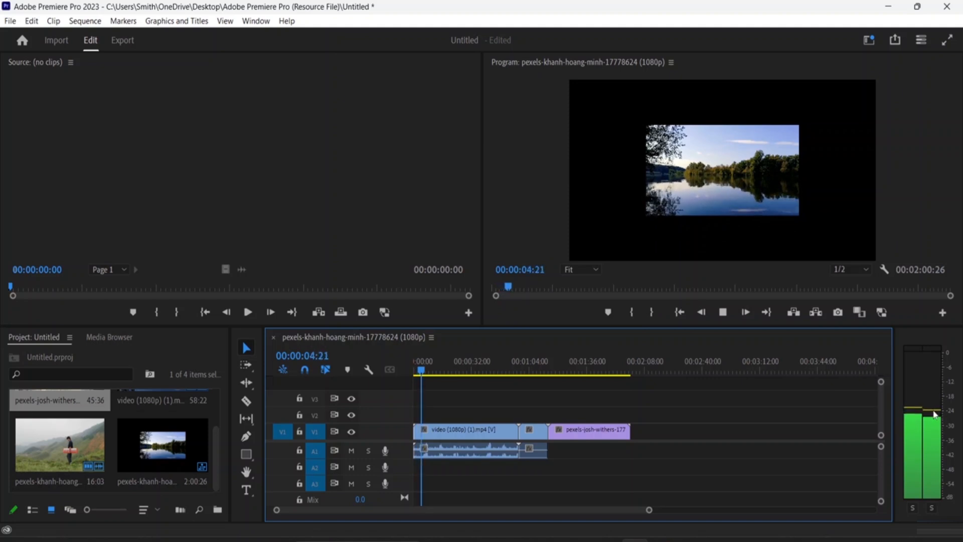
key("space")
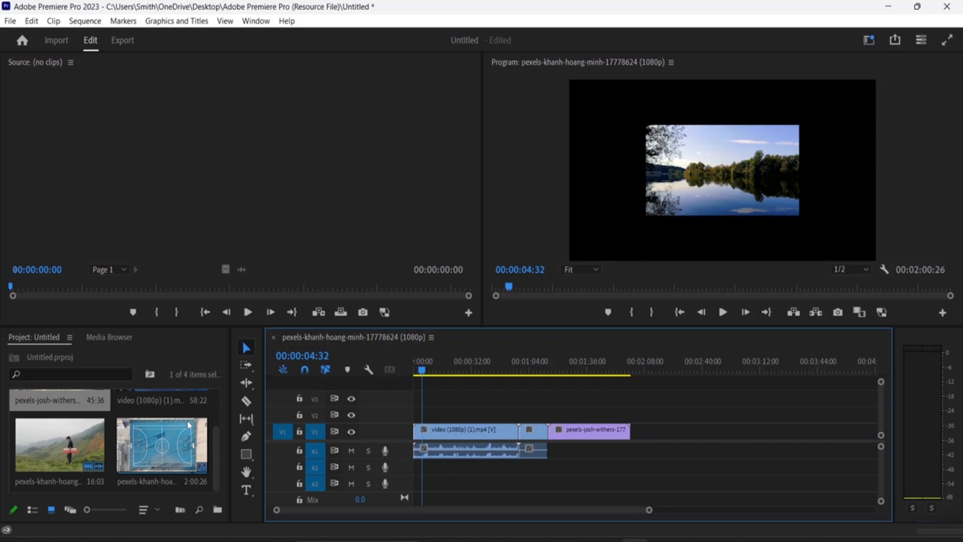
left_click(11, 22)
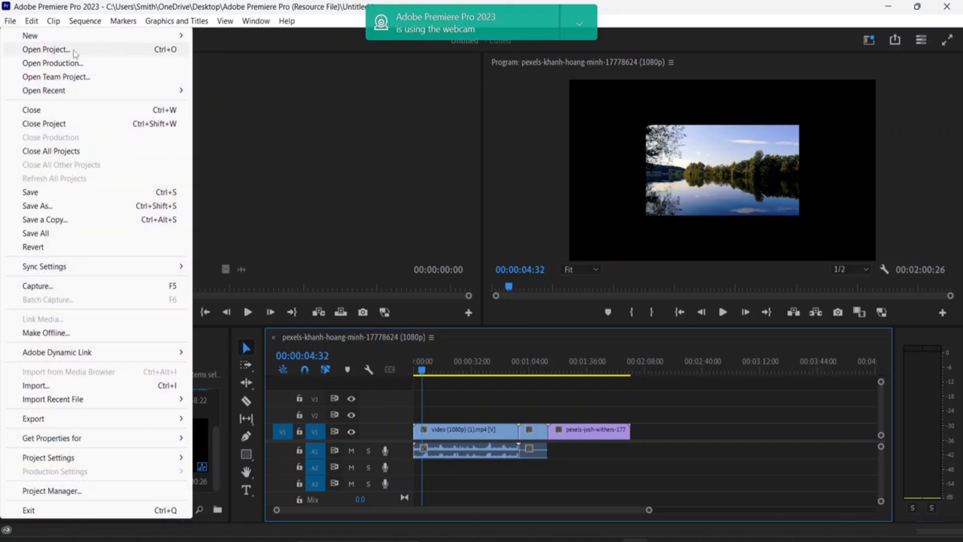
mouse_move(70, 41)
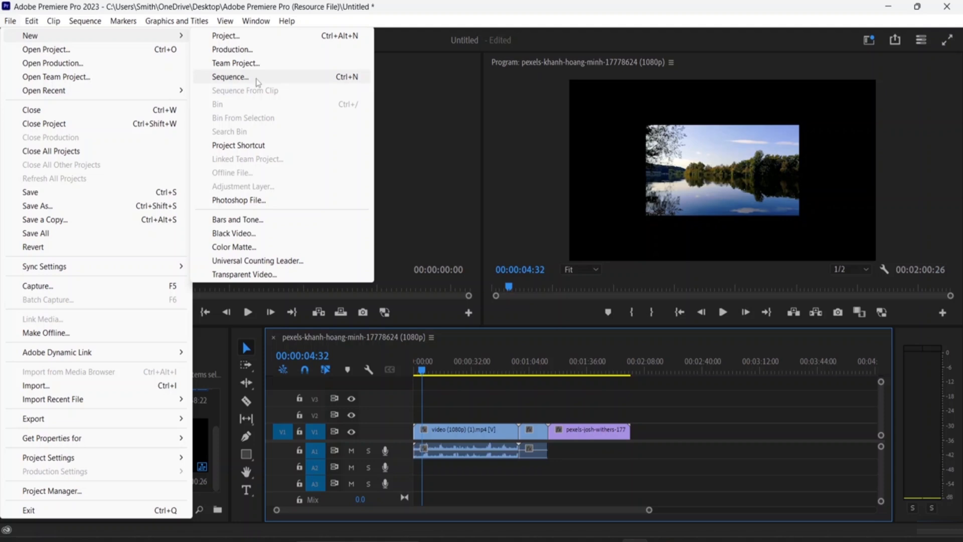
left_click(395, 300)
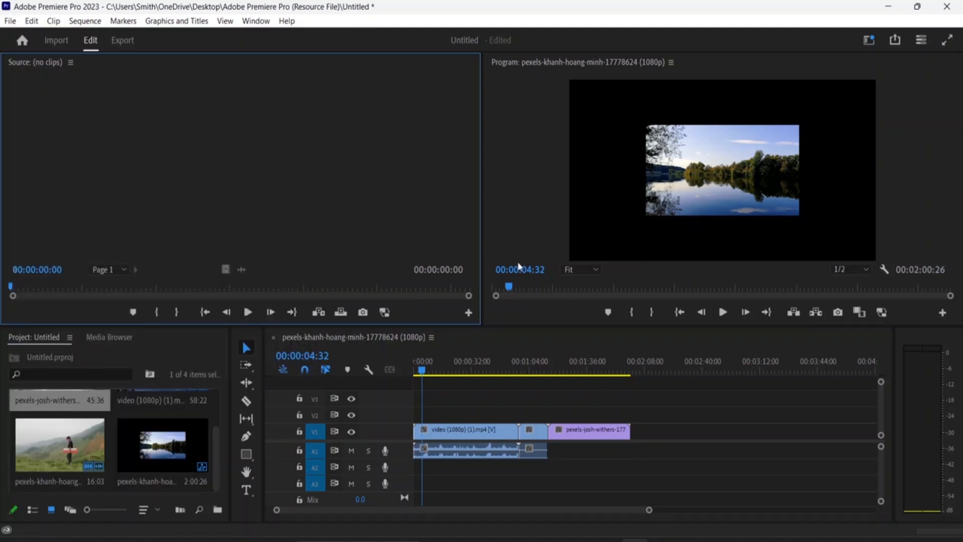
- Play the sequence for a couple of seconds, stop it, and step a few frames forward and back
left_click(724, 313)
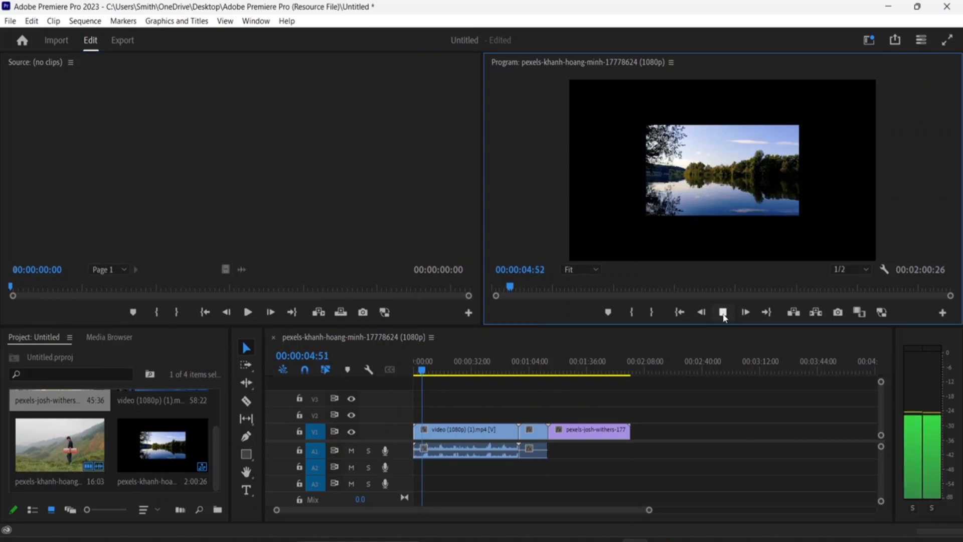
left_click(723, 313)
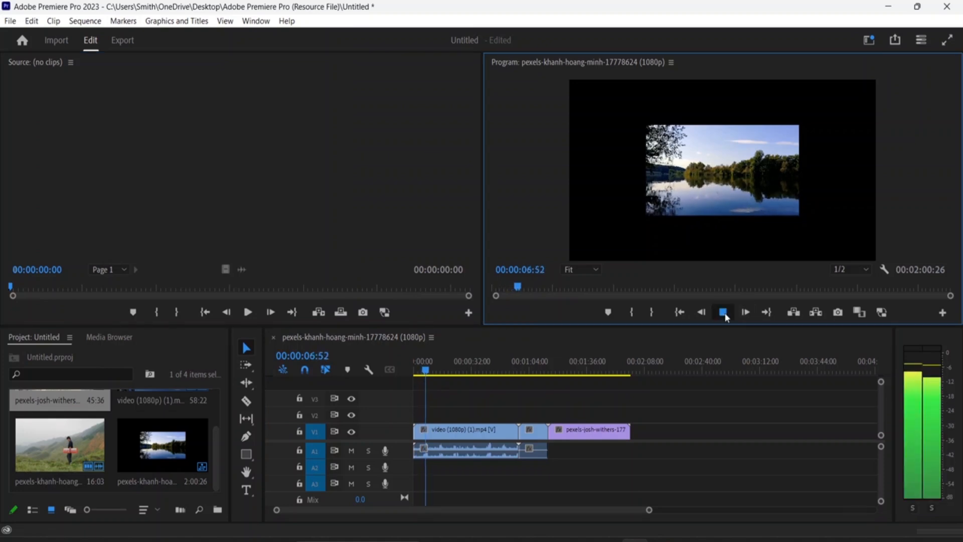
left_click(744, 313)
left_click(744, 313)
left_click(744, 313)
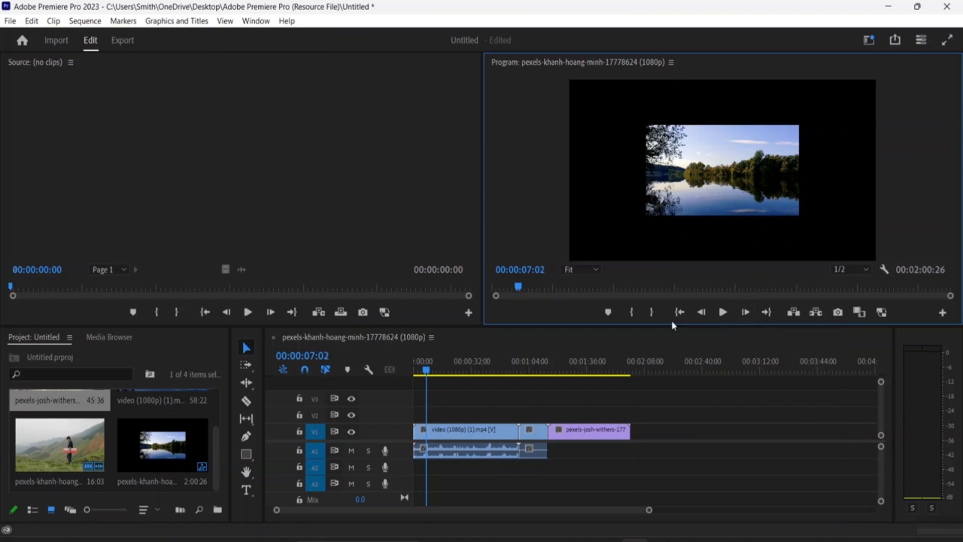
left_click(702, 313)
left_click(701, 315)
left_click(702, 316)
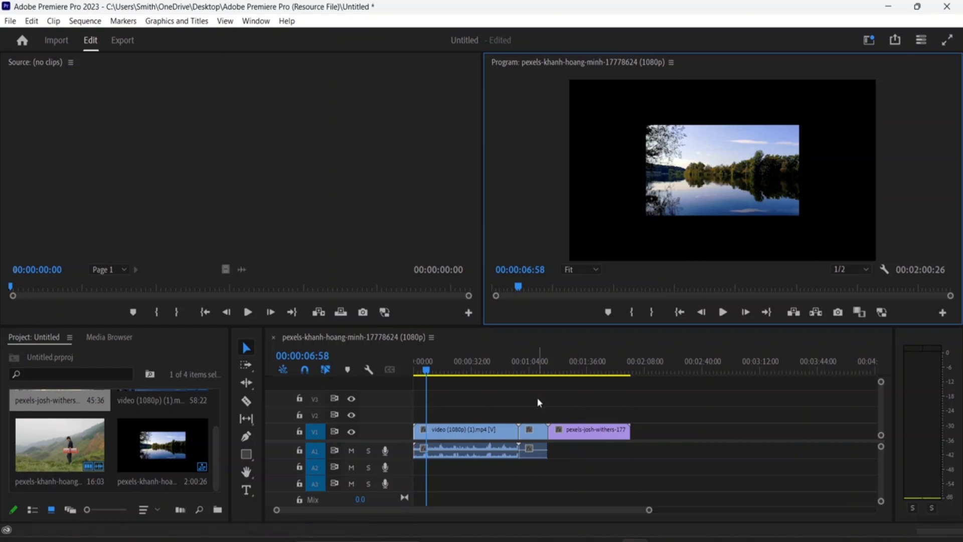
- Undo all the timeline edits, including the creation of the sequence
left_click(541, 342)
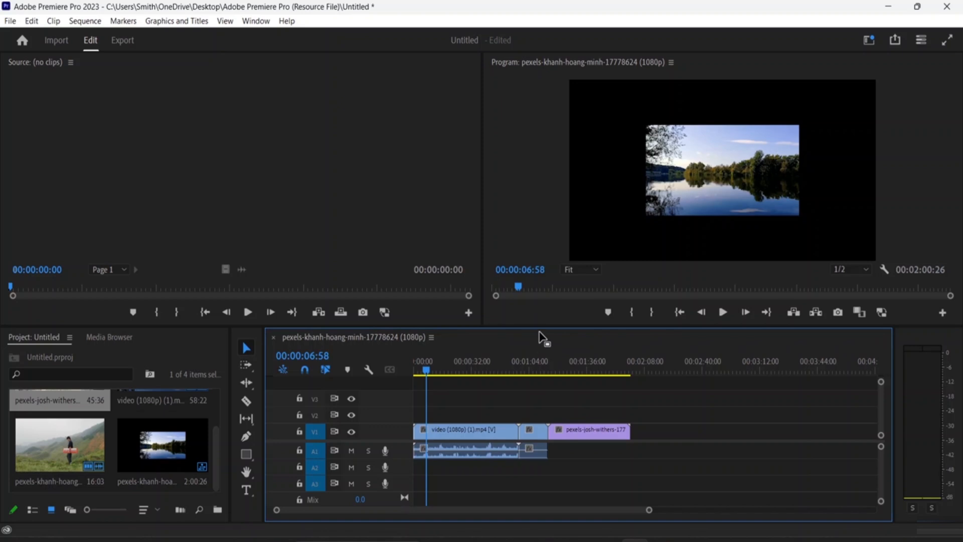
key("Delete")
key("ctrl+z")
key("ctrl+z")
key("ctrl+z")
key("ctrl+z")
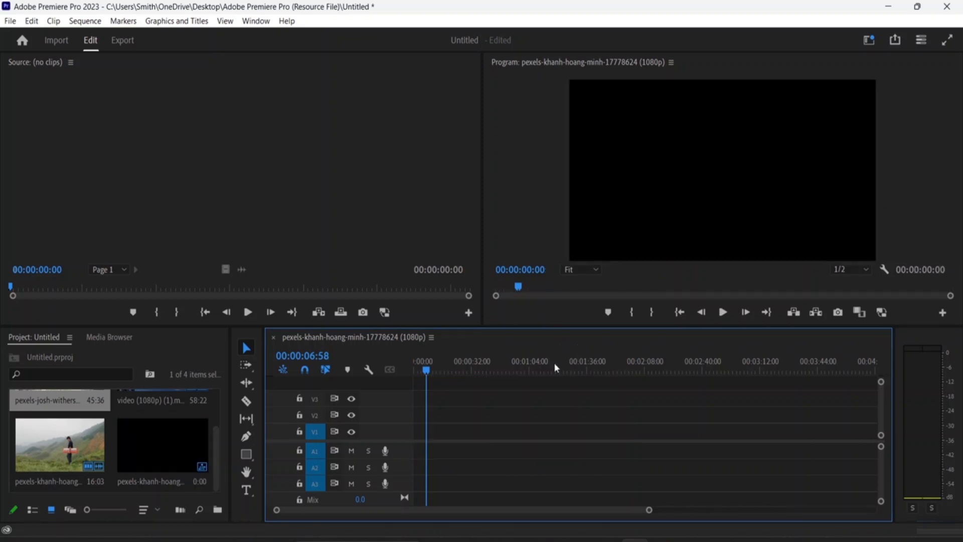
left_click(520, 228)
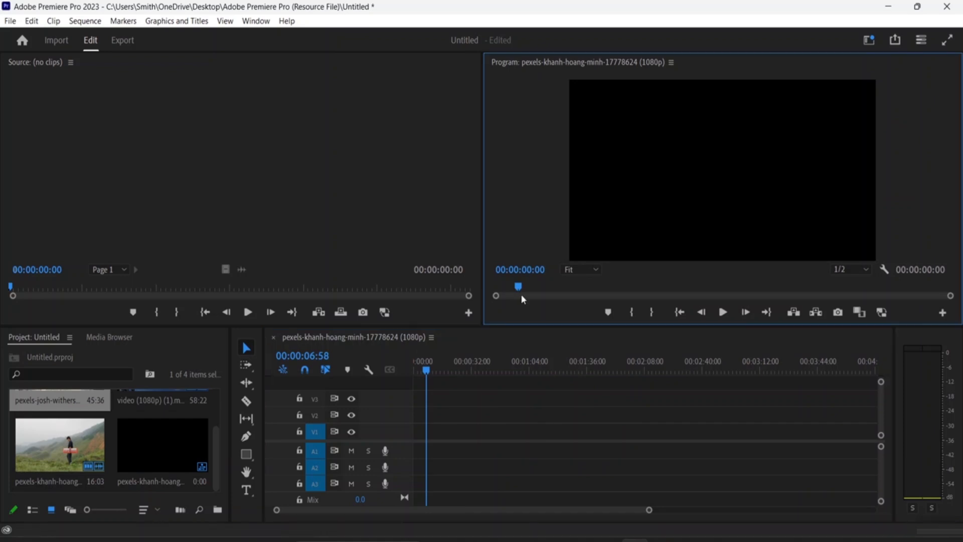
key("ctrl+z")
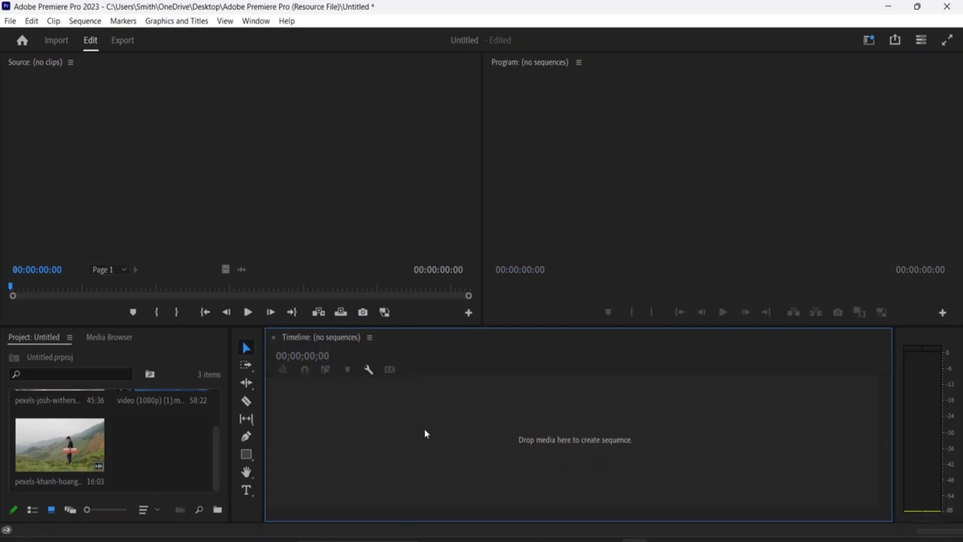
- Create a new sequence from the hillside clip
left_click(68, 448)
left_click(142, 445)
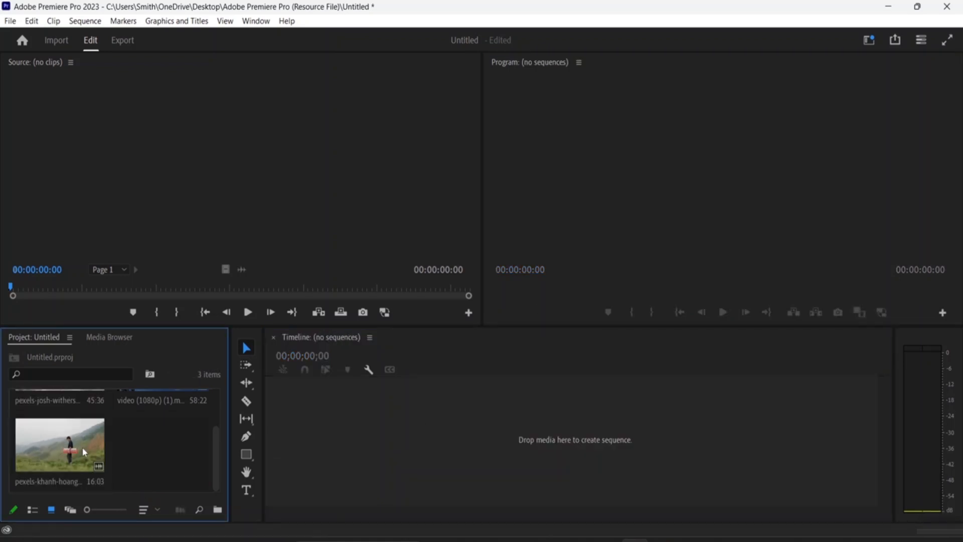
left_click_drag(56, 444, 346, 444)
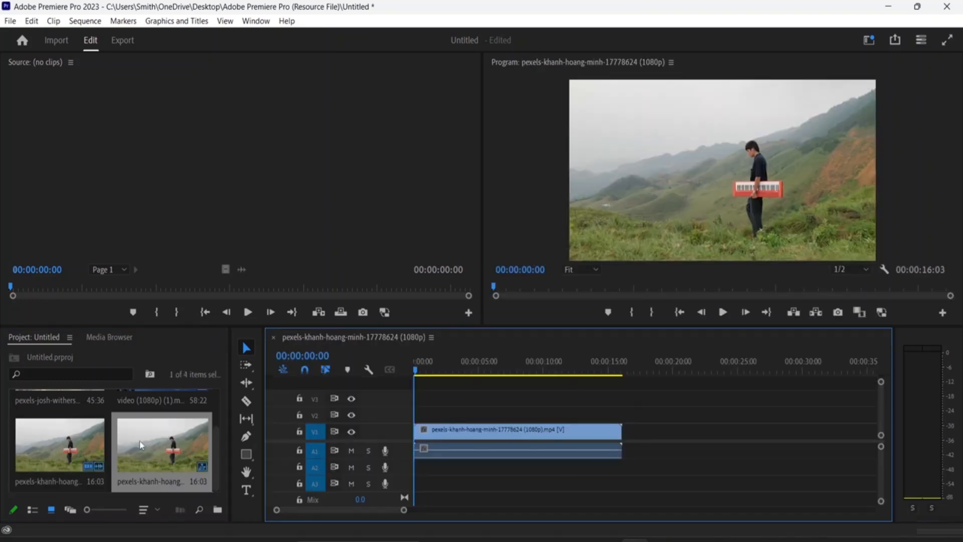
- Append the basketball court clip and the lake clip to V1, end to end after the hillside clip
scroll(140, 442, "up", 2)
left_click_drag(60, 426, 624, 440)
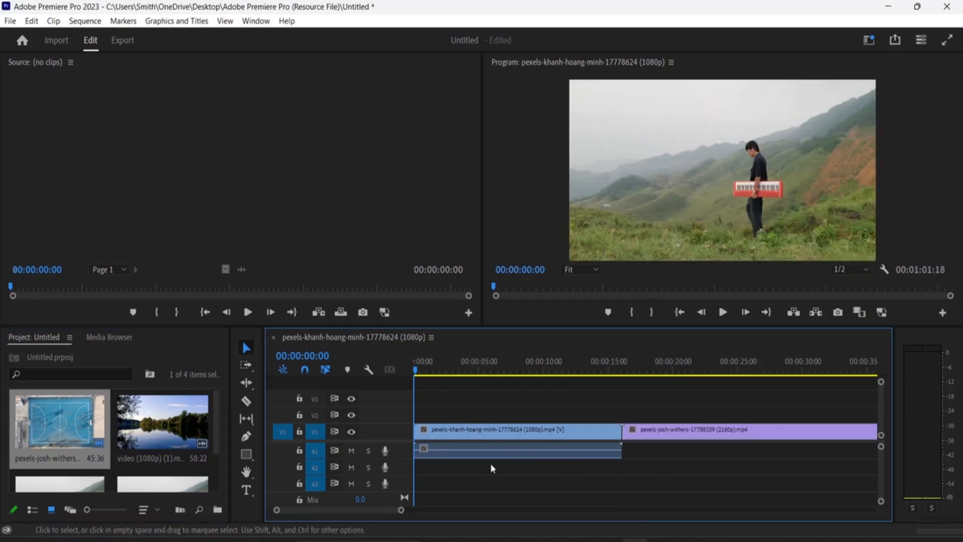
left_click_drag(185, 420, 677, 440)
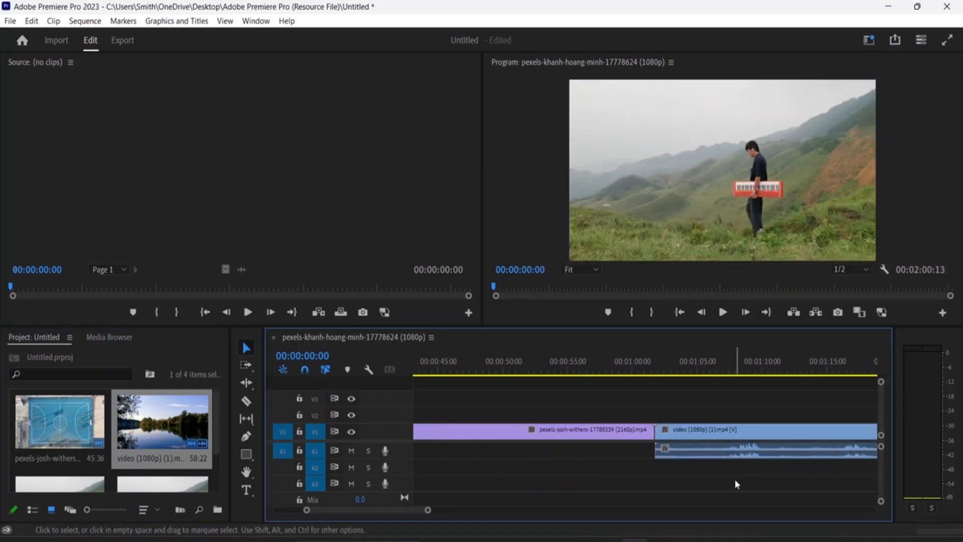
- Trim the end of the basketball court clip back to about 00:00:44 on the timeline
key("ctrl+minus")
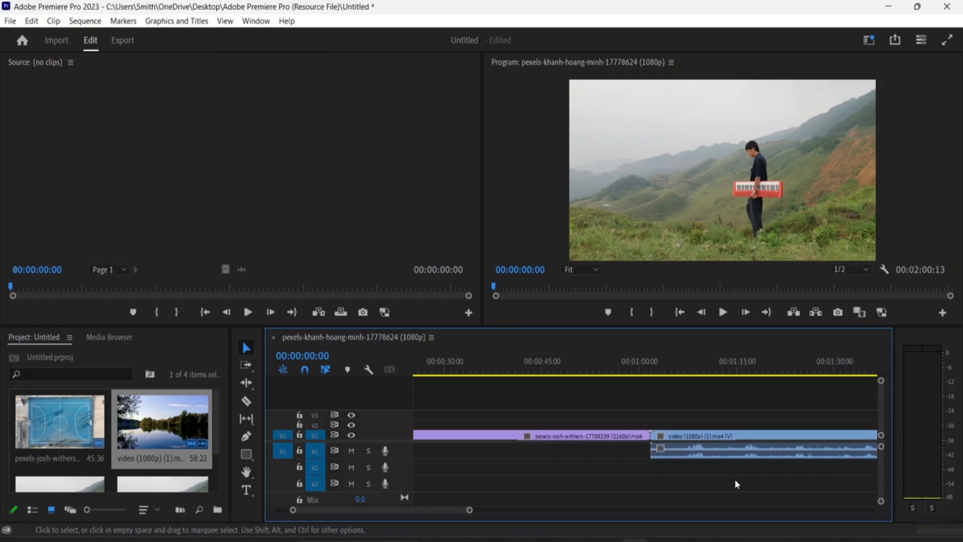
key("minus")
key("minus")
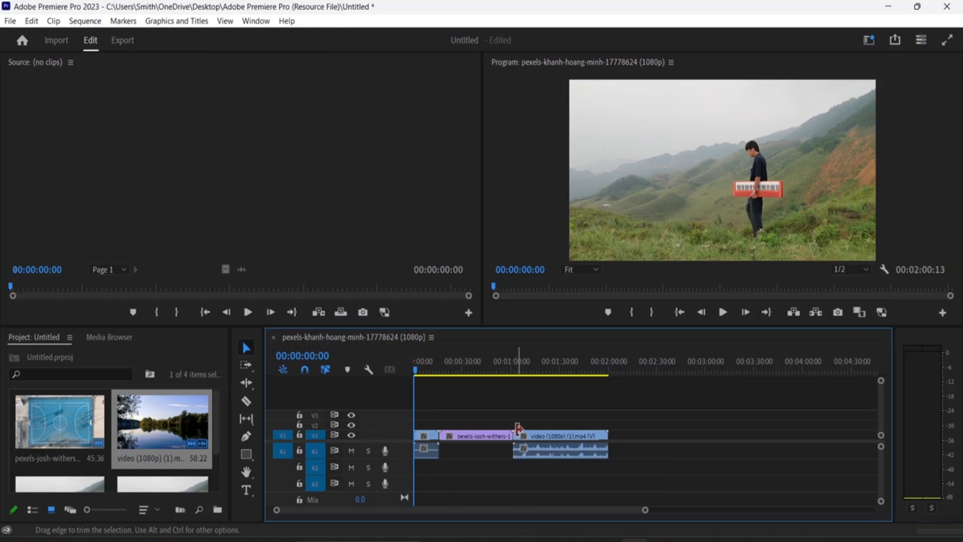
left_click_drag(512, 432, 485, 434)
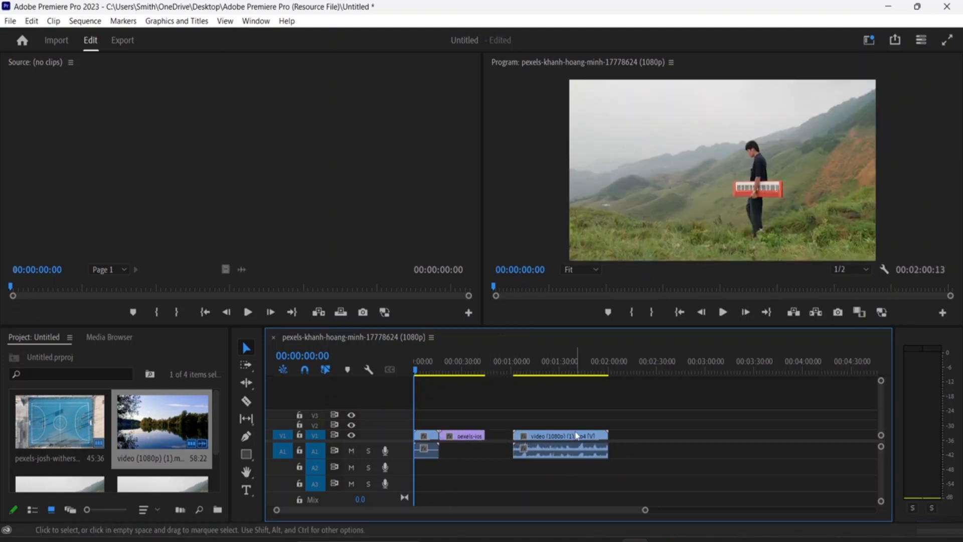
- Move the lake clip against the end of the basketball court clip and trim its end to about 00:01:03
left_click_drag(541, 439, 512, 438)
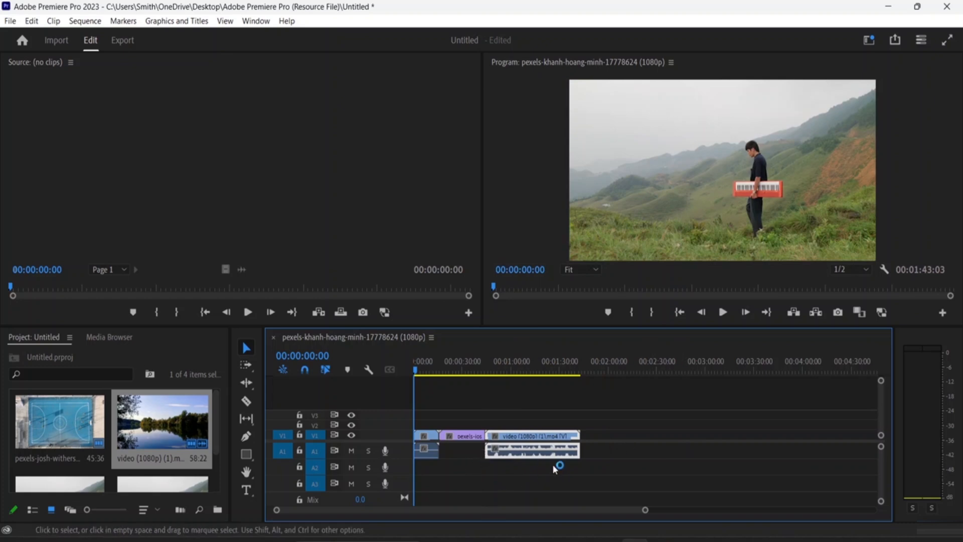
left_click_drag(579, 442, 554, 441)
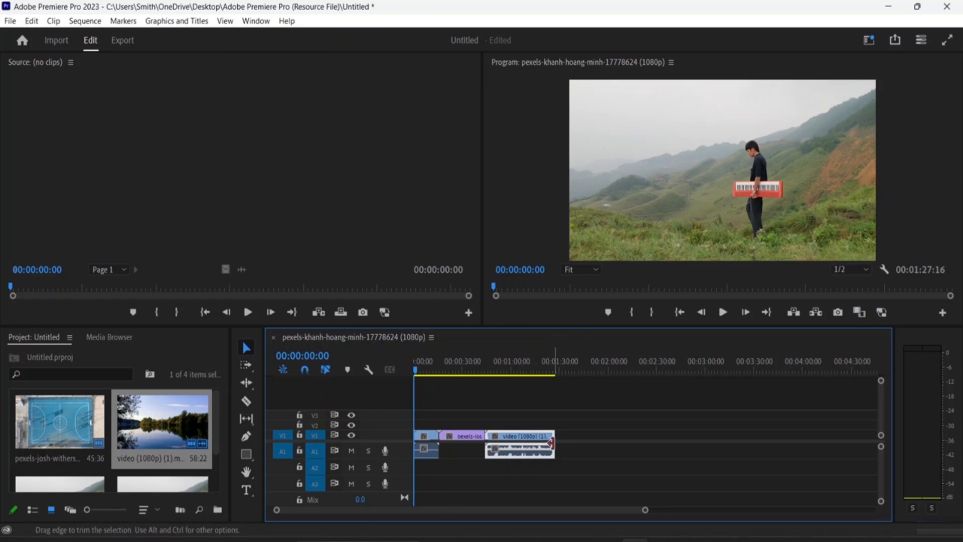
left_click_drag(554, 449, 516, 452)
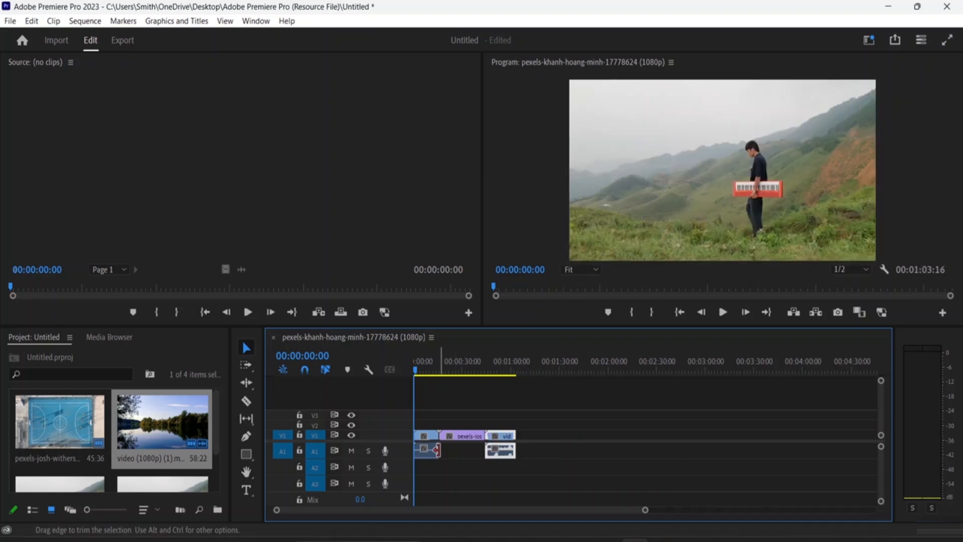
- Trim the end of the hillside clip back to about 00:00:11, close up the following clips, and play back the sequence
left_click_drag(435, 450, 494, 437)
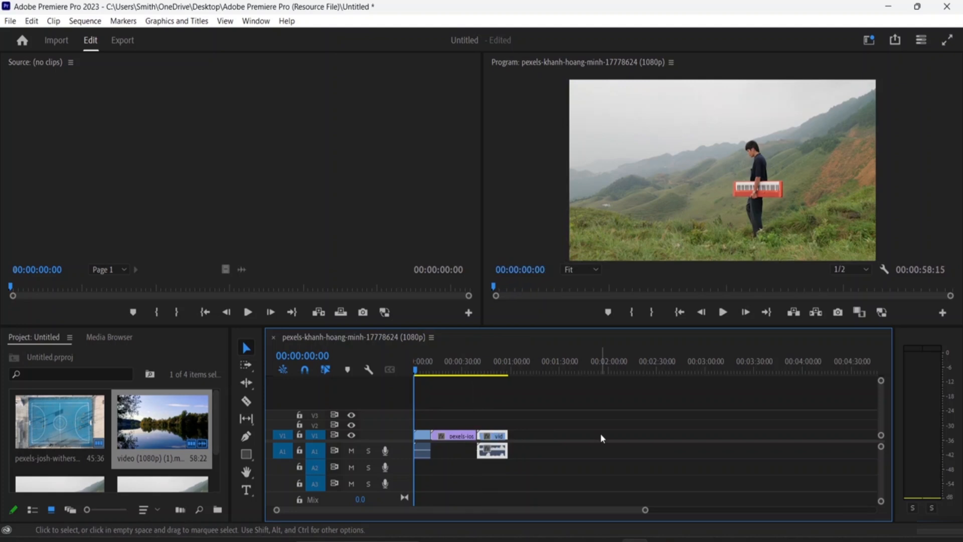
key("space")
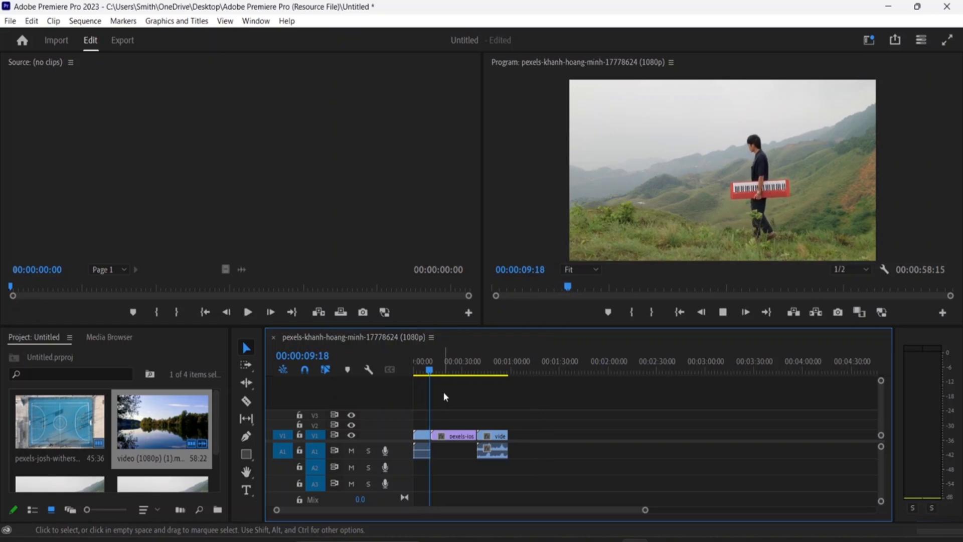
left_click_drag(445, 376, 477, 387)
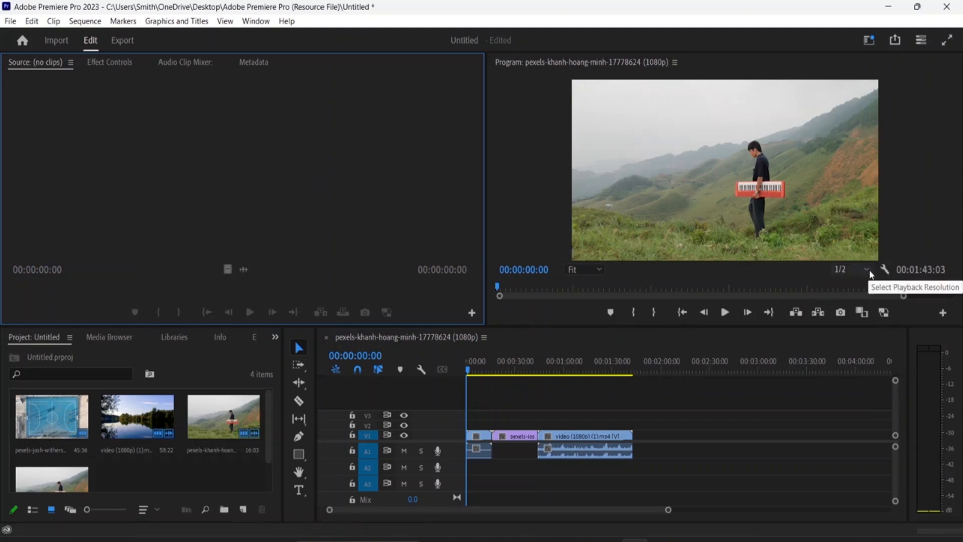
- Set the program monitor's playback resolution to 1/4
left_click(545, 117)
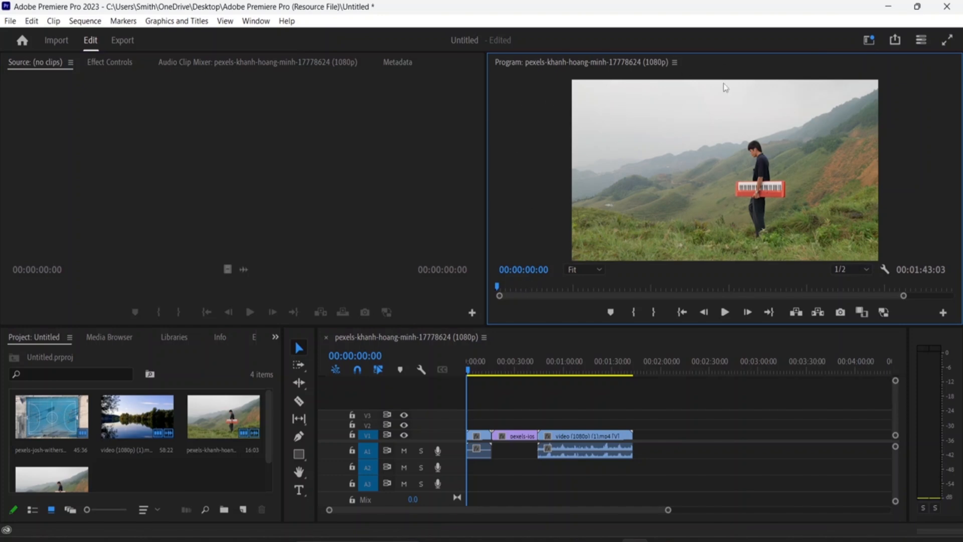
left_click(864, 270)
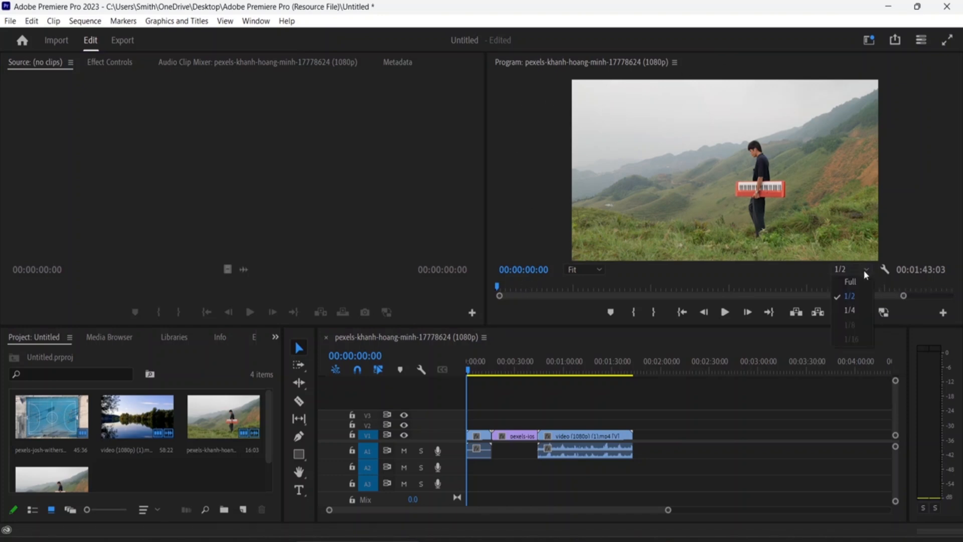
left_click(848, 315)
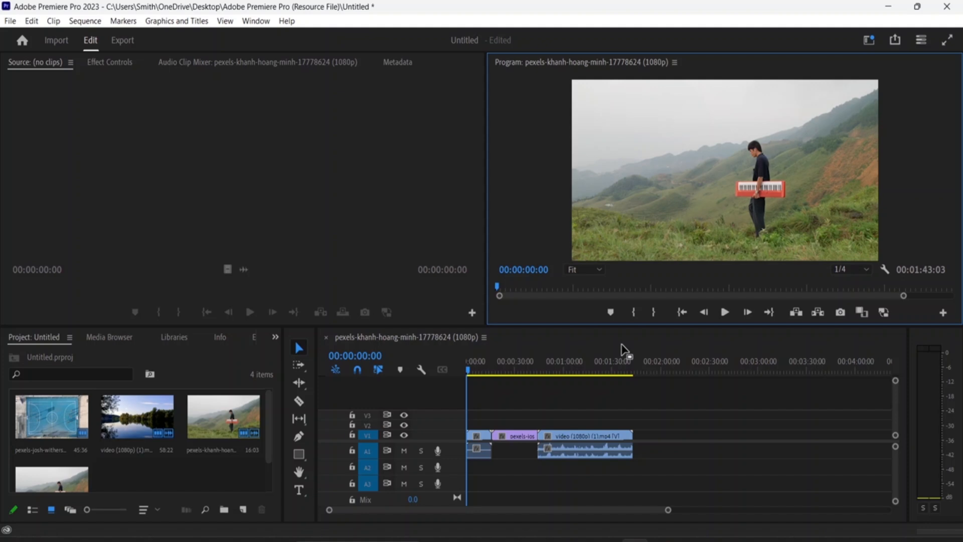
left_click(865, 270)
left_click(858, 310)
left_click(867, 270)
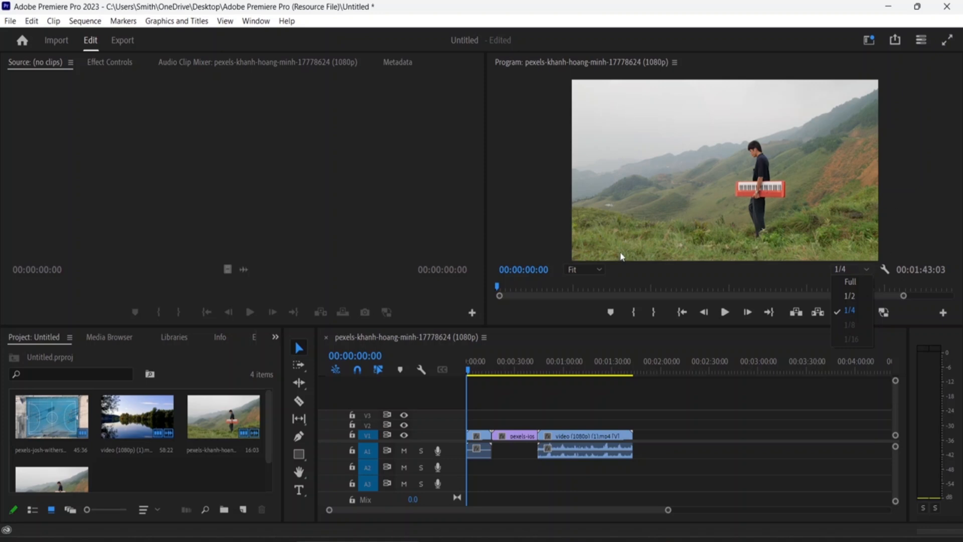
left_click(849, 310)
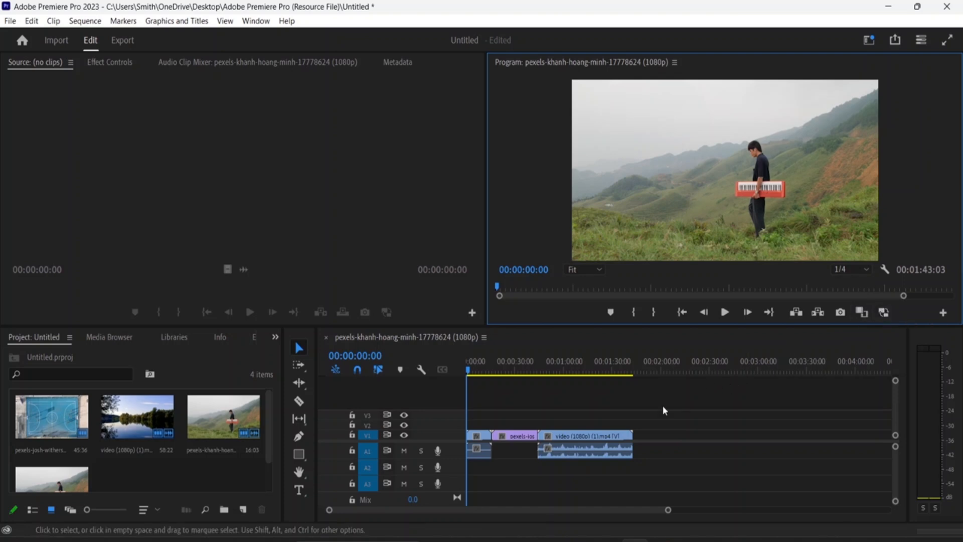
- Look through the project items in list view and freeform view
left_click(32, 514)
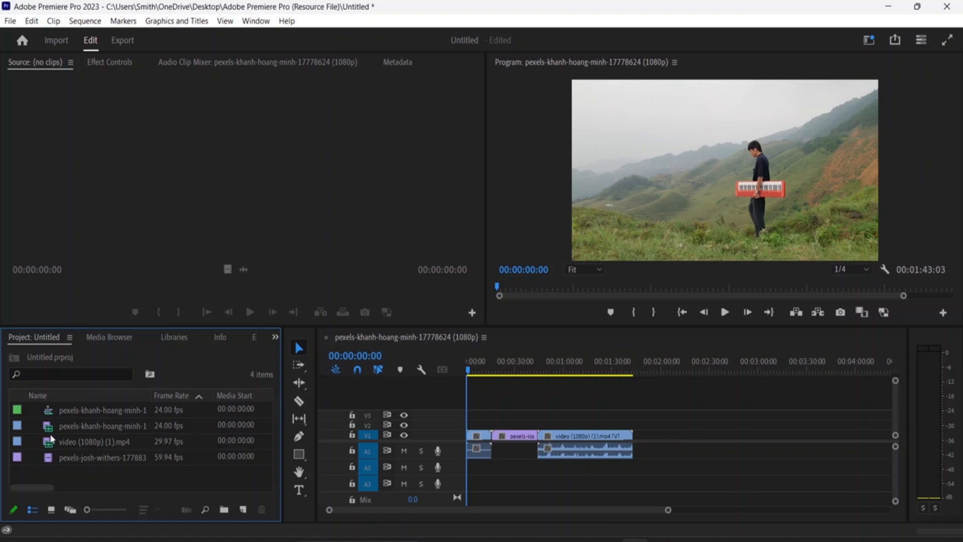
left_click(70, 510)
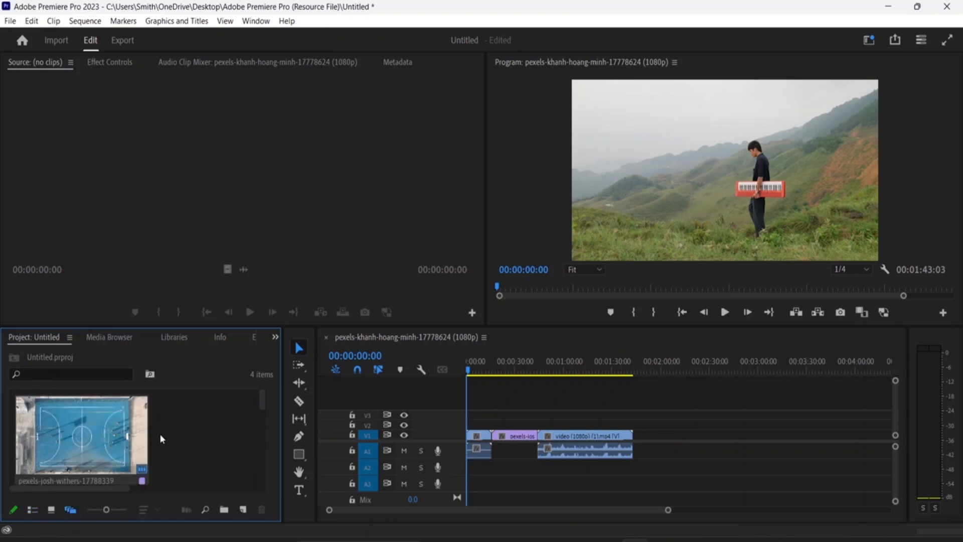
scroll(158, 430, "down", 6)
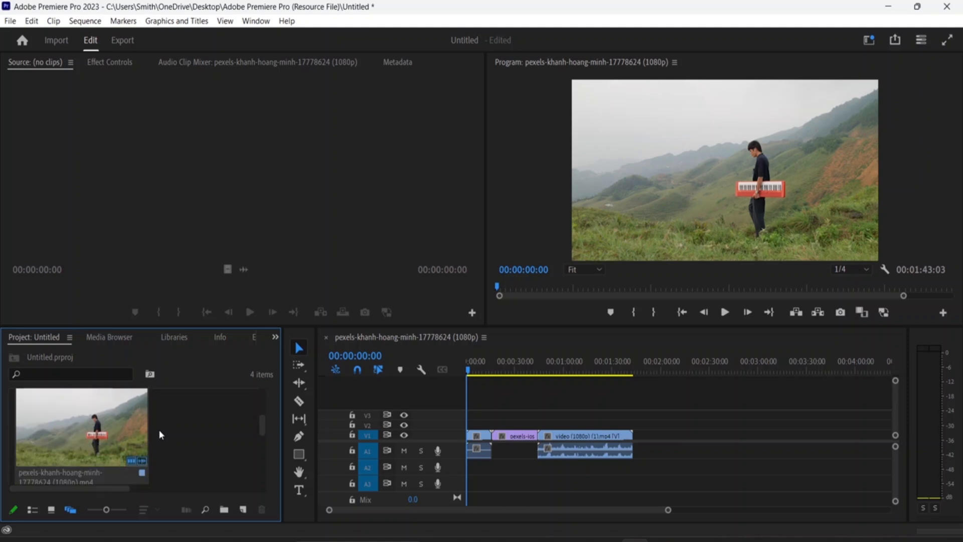
scroll(161, 424, "down", 6)
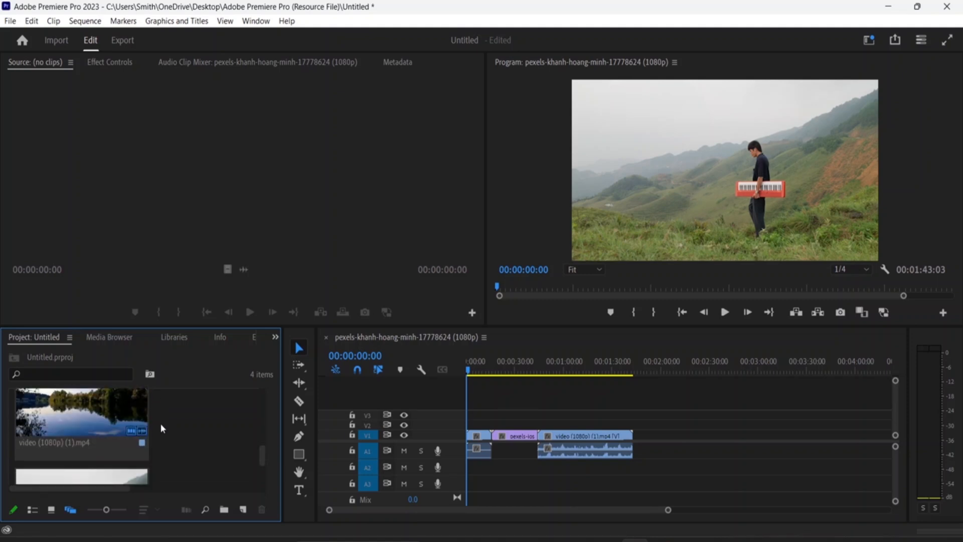
scroll(170, 411, "down", 3)
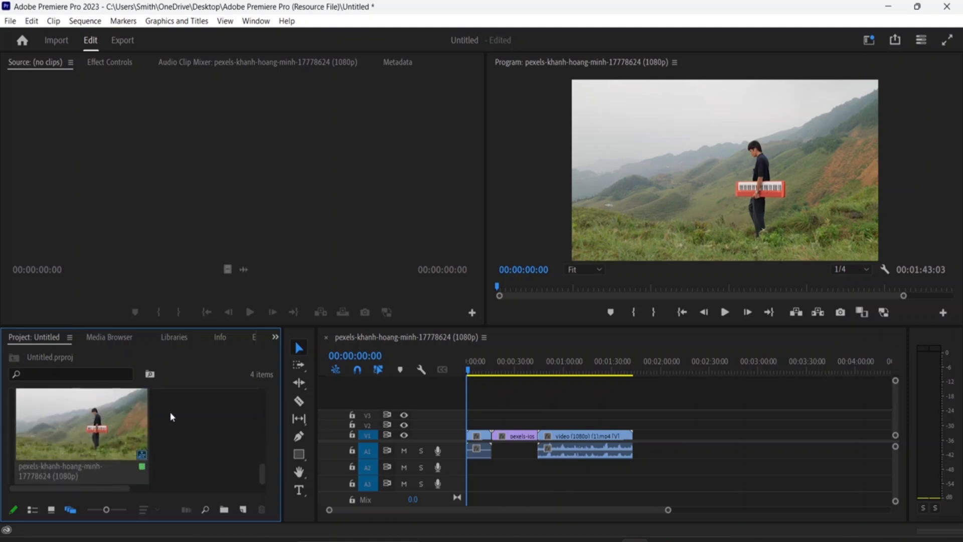
- Return the project items to icon view with slightly larger thumbnails, sorted by User Order
left_click(51, 509)
mouse_move(88, 509)
left_mouse_down()
mouse_move(114, 509)
mouse_move(99, 512)
left_mouse_up()
left_click(152, 508)
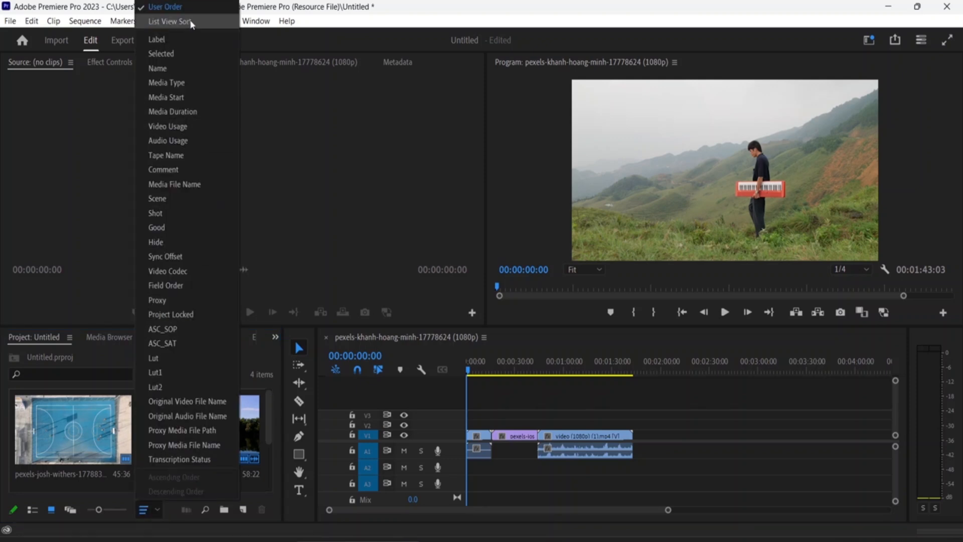
left_click(200, 7)
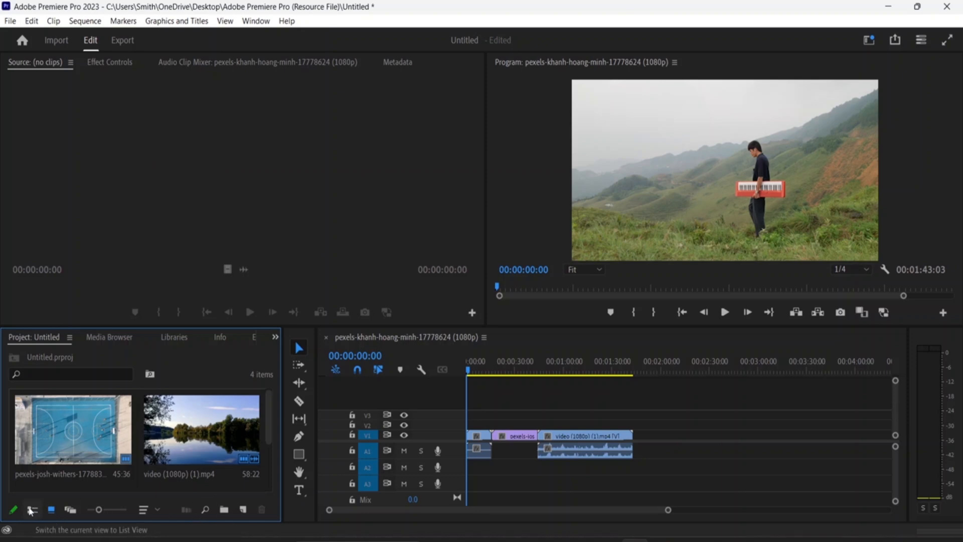
- Check the favorites in the media browser and return to the project items
left_click(123, 342)
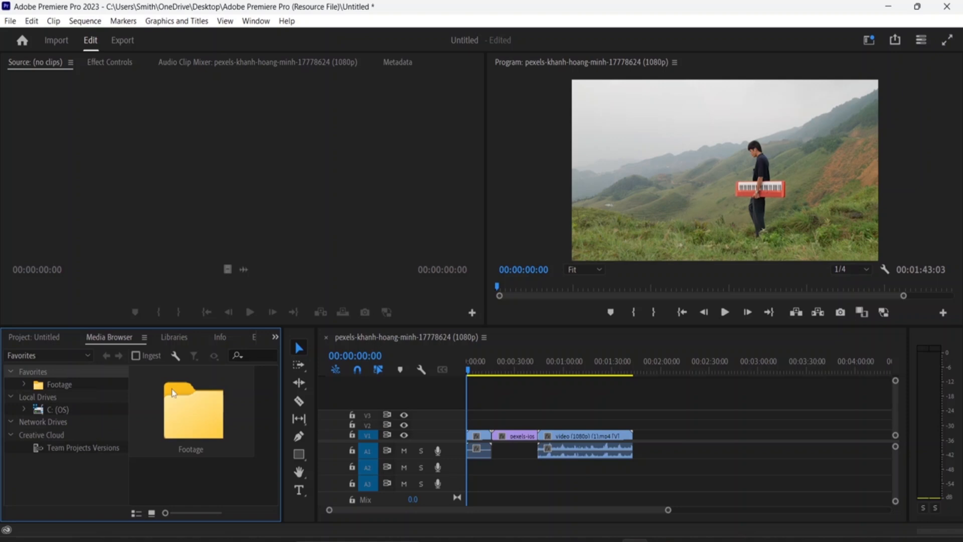
left_click(24, 337)
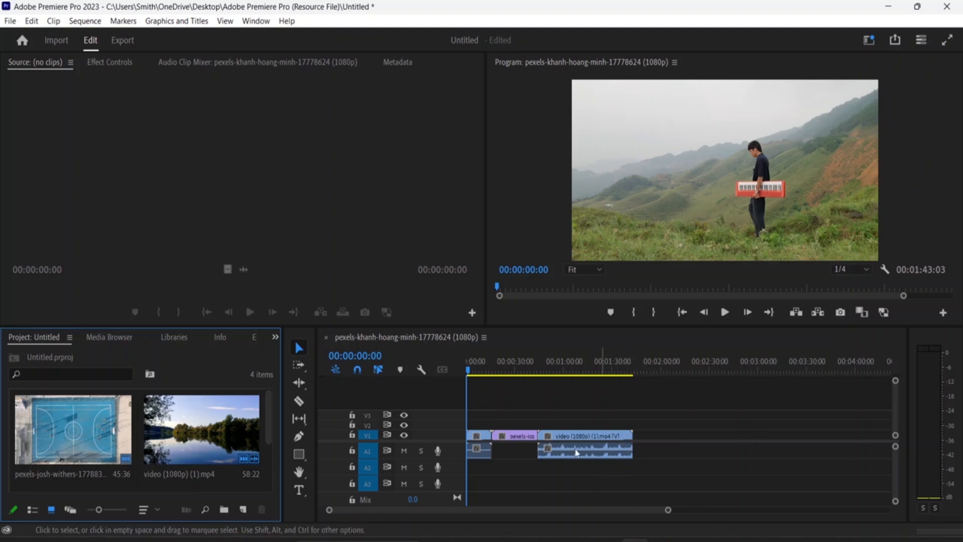
- Move the lake clip later on V1 to about 00:01:11 and extend its end to about 00:02:09
left_click_drag(626, 442, 675, 443)
left_click_drag(617, 436, 661, 439)
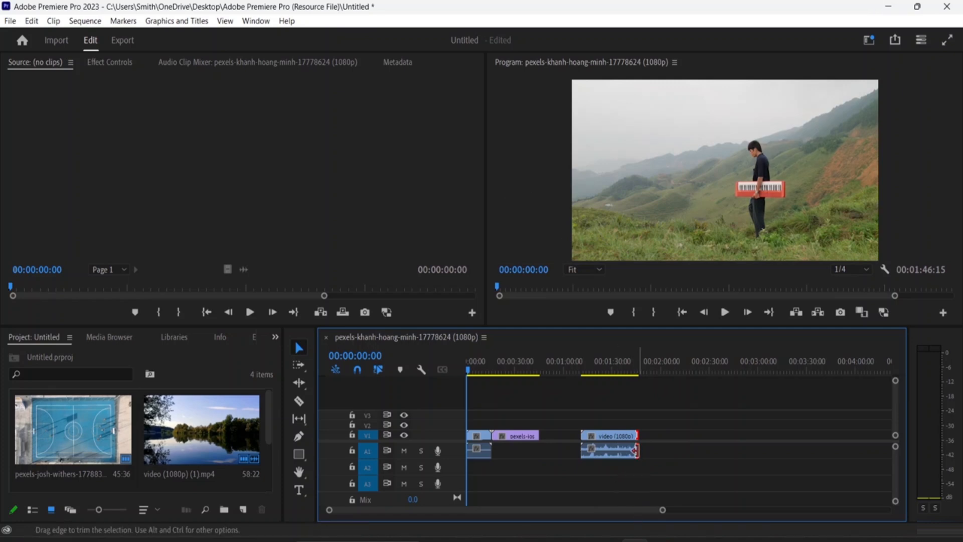
left_click_drag(636, 451, 684, 451)
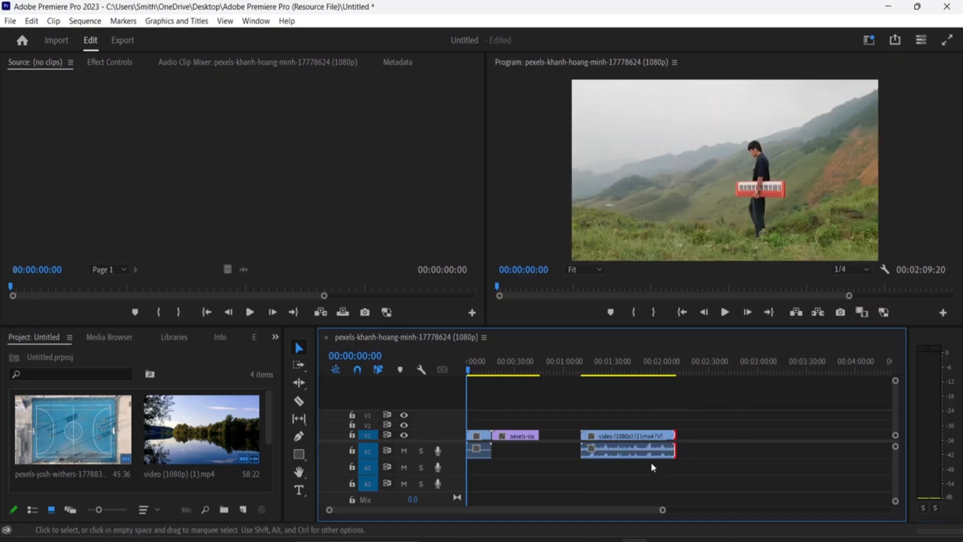
mouse_move(671, 444)
left_mouse_down()
mouse_move(610, 449)
mouse_move(688, 451)
left_mouse_up()
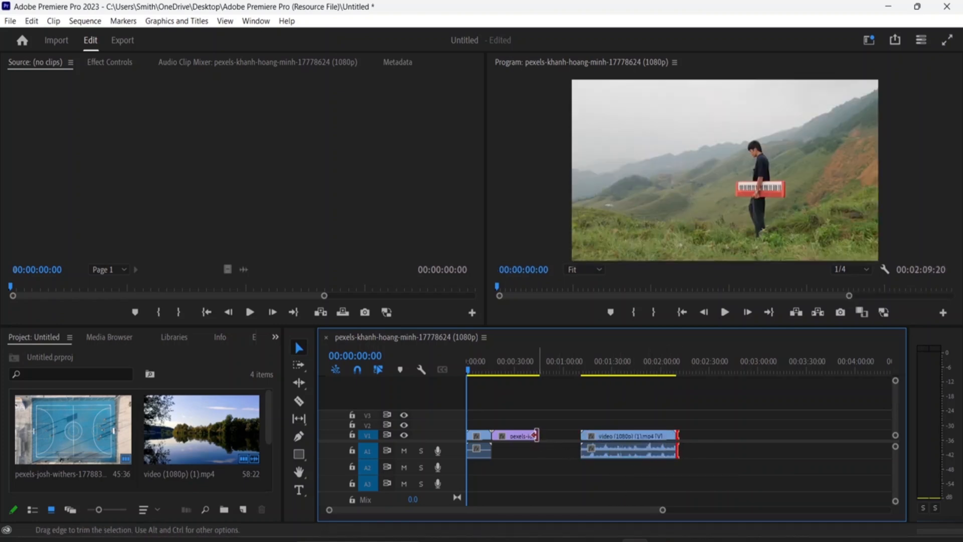
- Extend the end of the basketball court clip to about 00:00:47 and move the lake clip against it
mouse_move(535, 436)
left_mouse_down()
mouse_move(522, 435)
mouse_move(541, 435)
left_mouse_up()
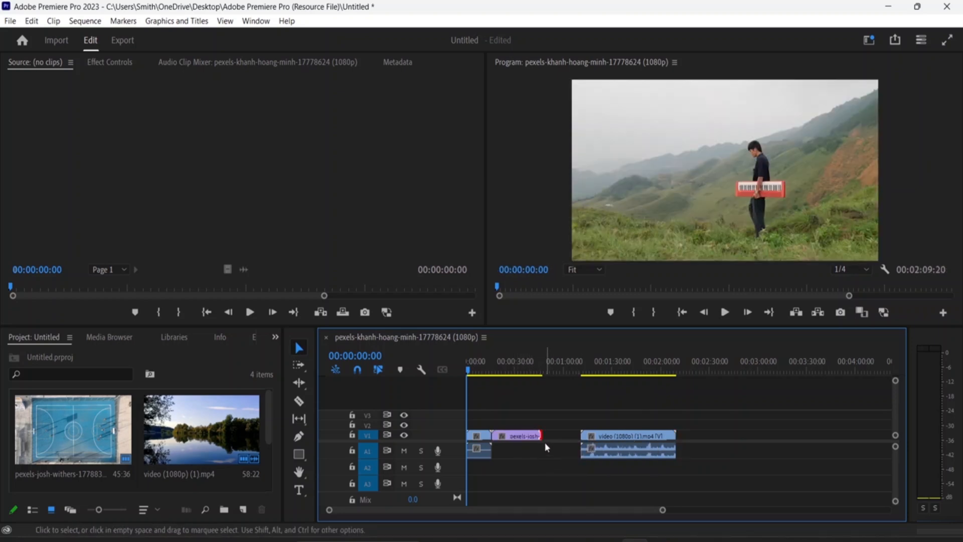
left_click(602, 436)
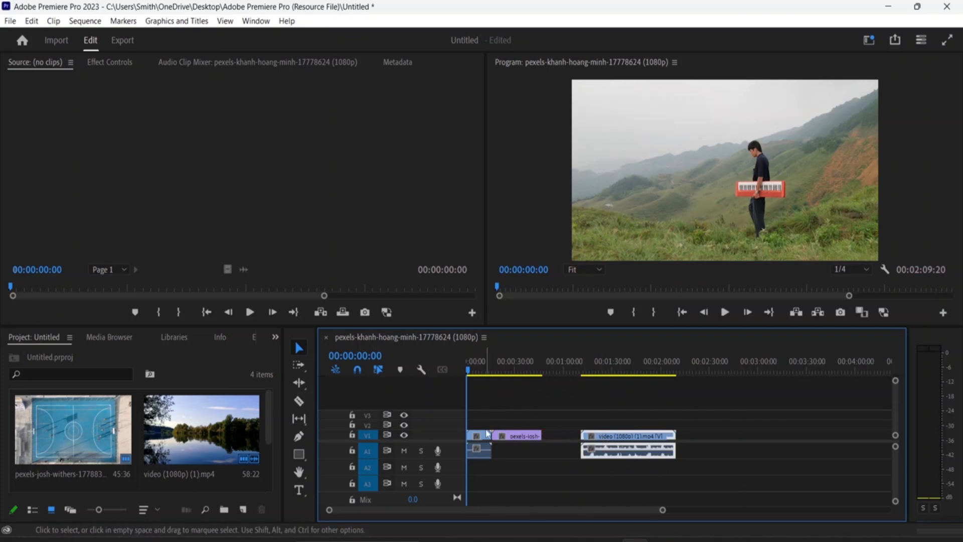
left_click_drag(626, 437, 587, 437)
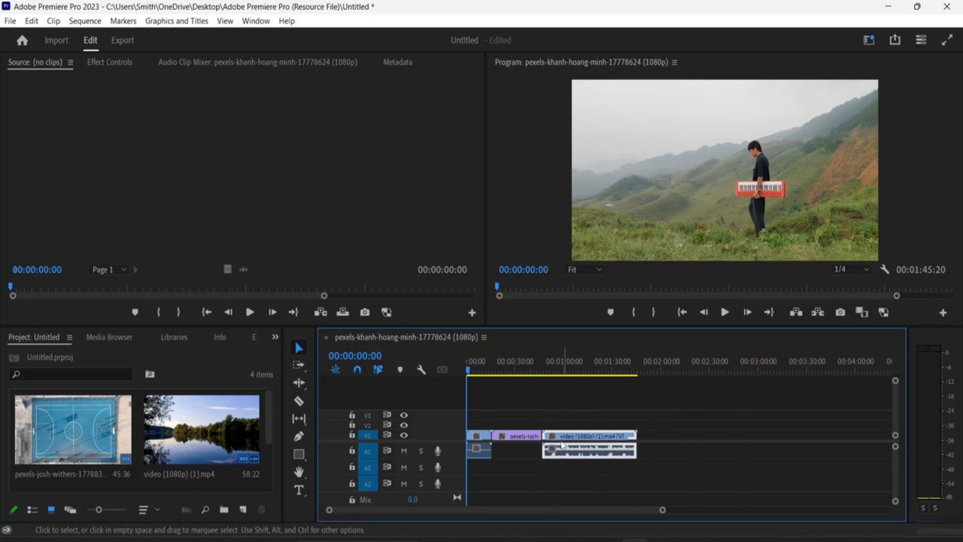
- Split the basketball court clip at about 00:00:35 and the lake clip at about 00:01:00 with the Razor tool
left_click(299, 401)
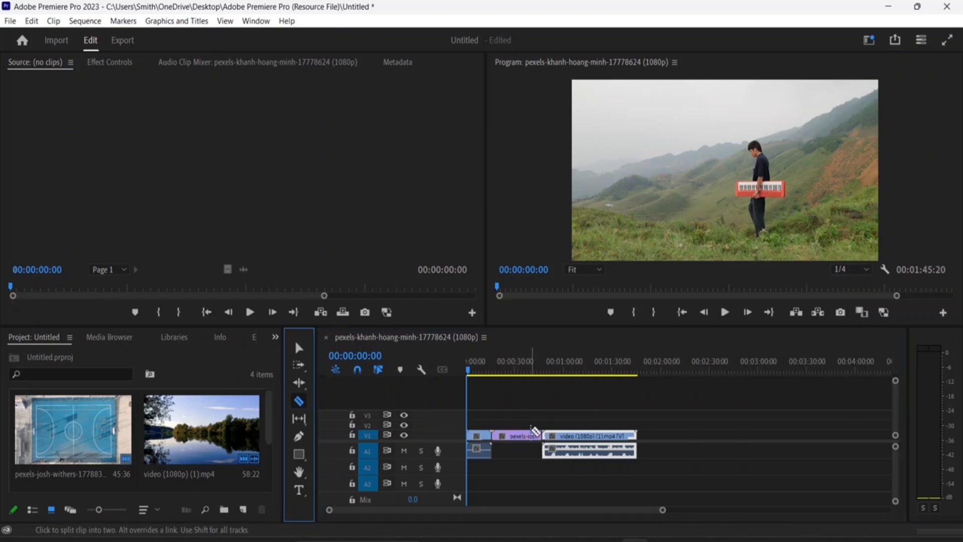
left_click(532, 428)
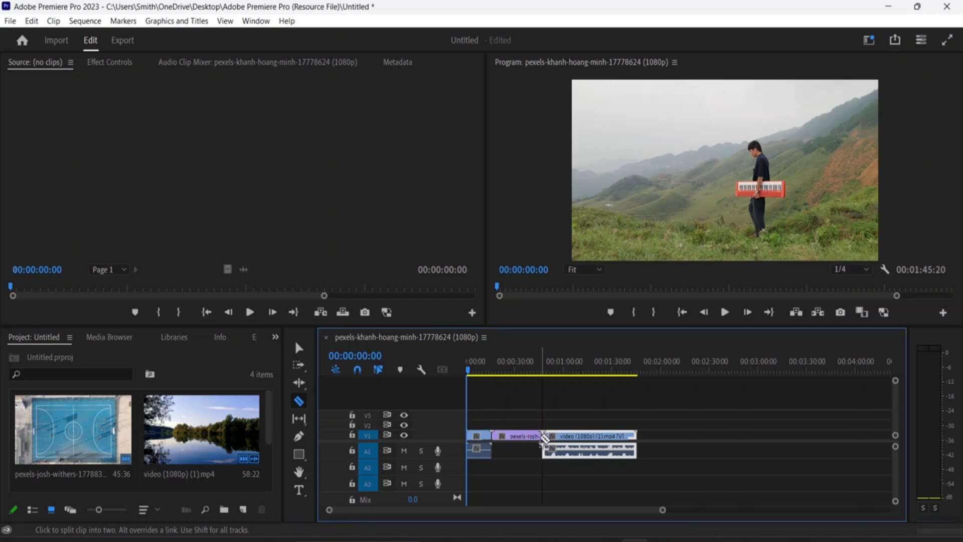
left_click(528, 436)
left_click(564, 451)
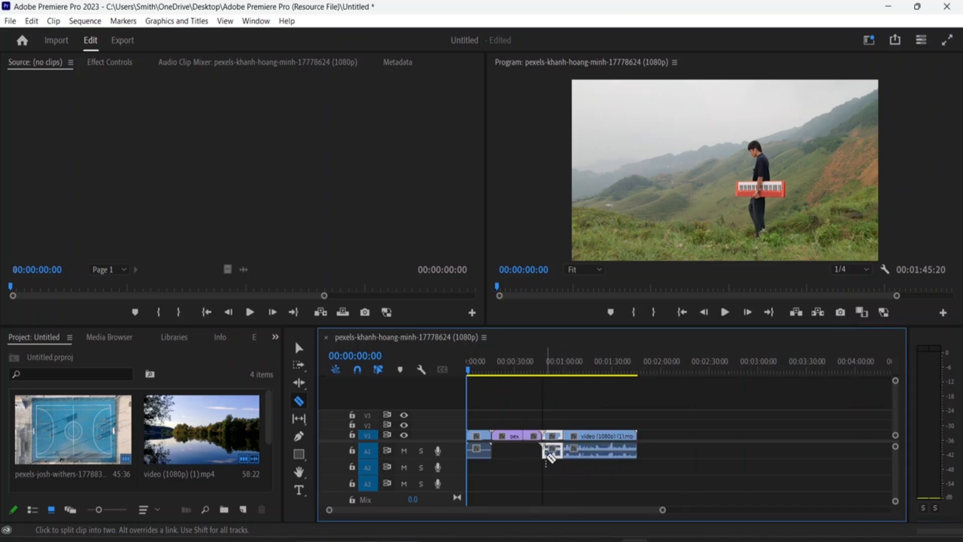
- Delete the first piece of the lake clip and the second piece of the basketball court clip
left_click(299, 348)
left_click(557, 444)
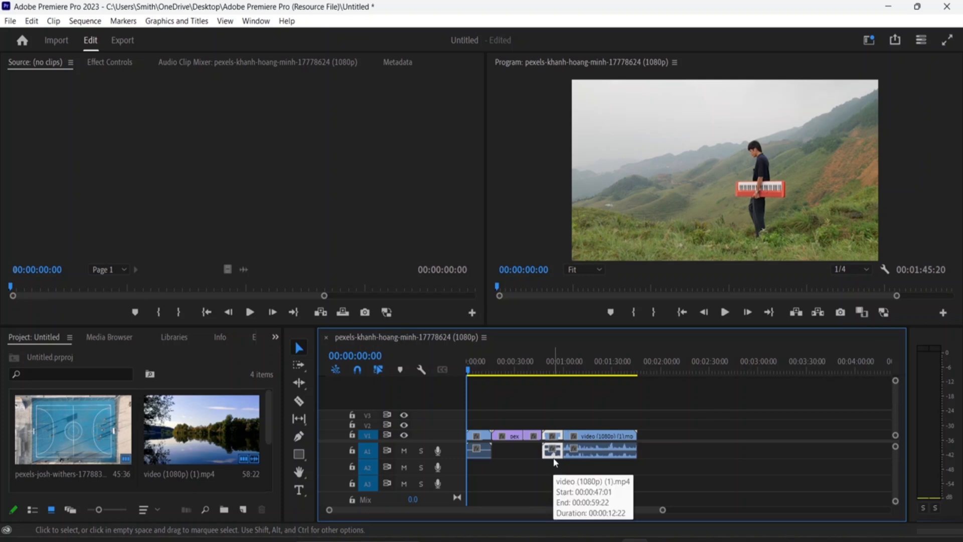
key("Delete")
left_click(534, 435)
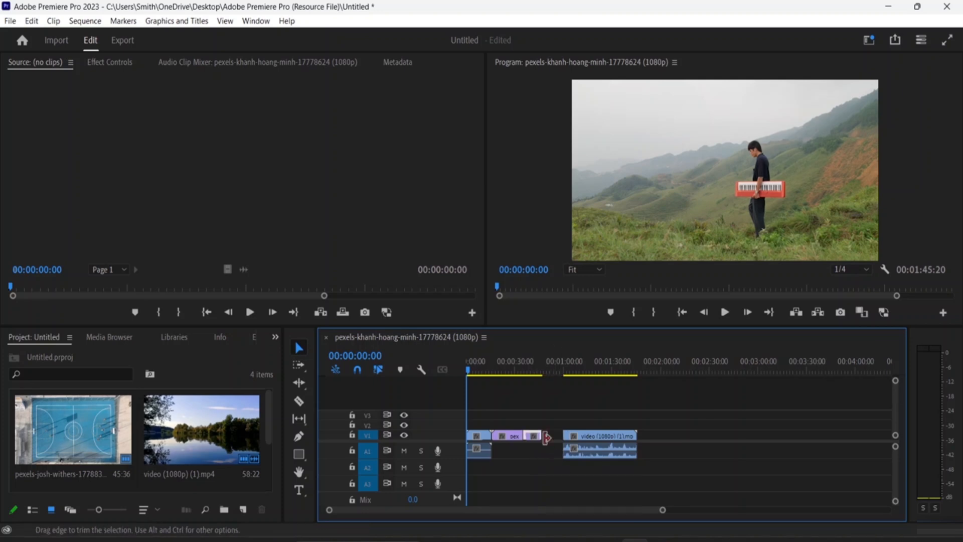
key("Delete")
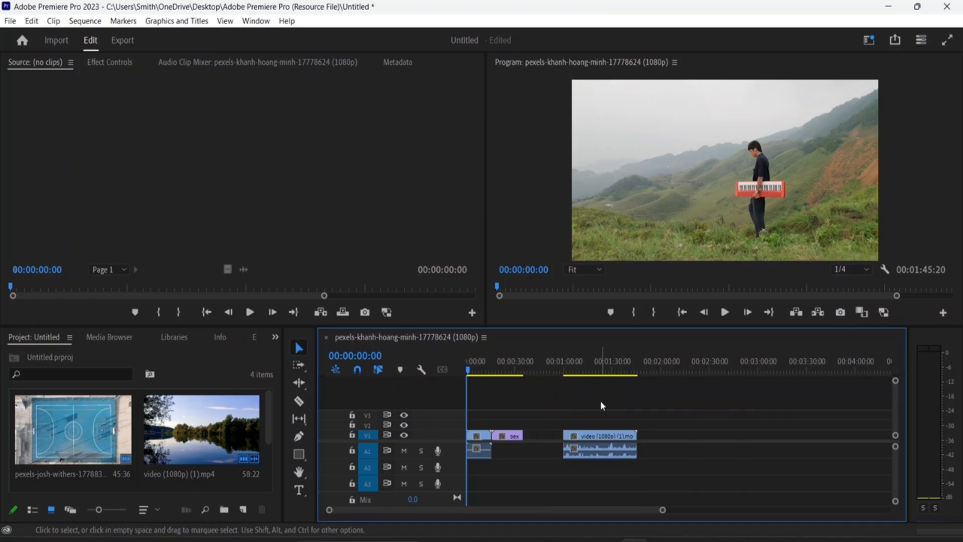
- Extend the end of the basketball court clip to the start of the lake clip at about 00:01:00
left_click(598, 440)
mouse_move(593, 440)
left_mouse_down()
mouse_move(549, 439)
mouse_move(596, 440)
left_mouse_up()
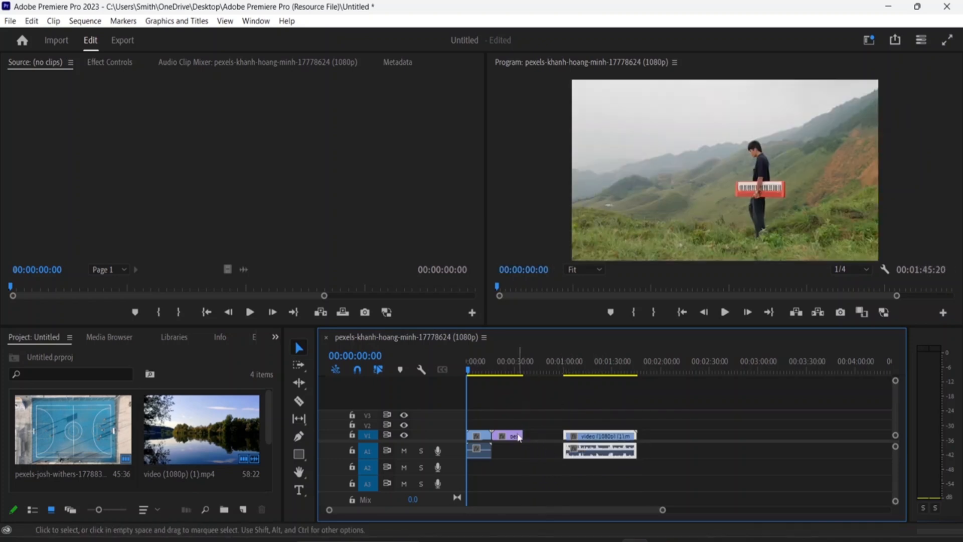
left_click_drag(524, 436, 563, 438)
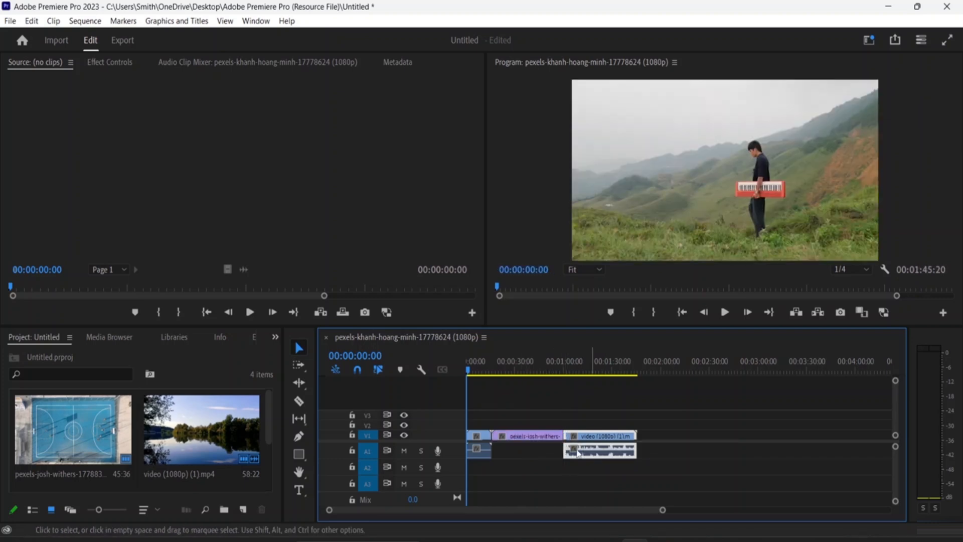
- Move the lake clip away to about 00:01:35, select its start edge, and move the clip back against the basketball court clip
left_click_drag(603, 436, 659, 435)
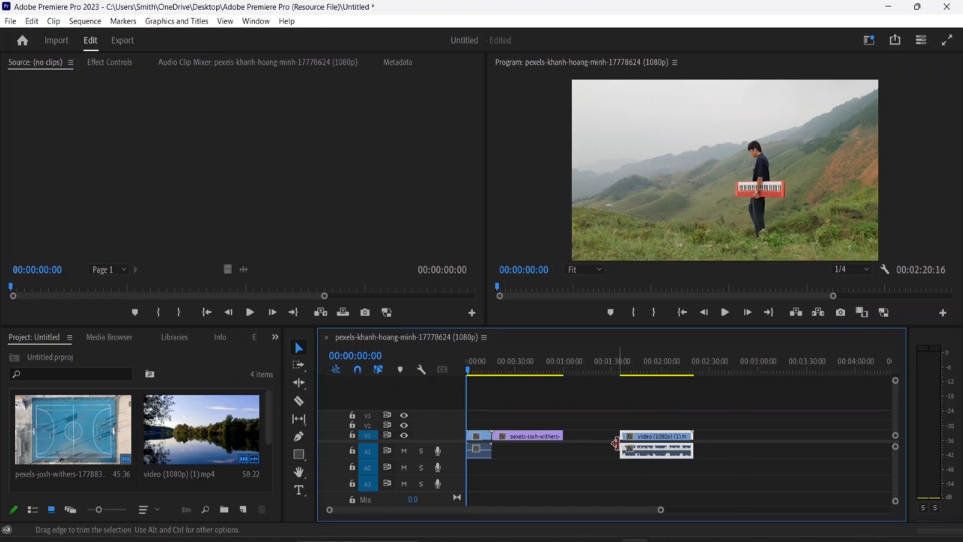
left_click(615, 442)
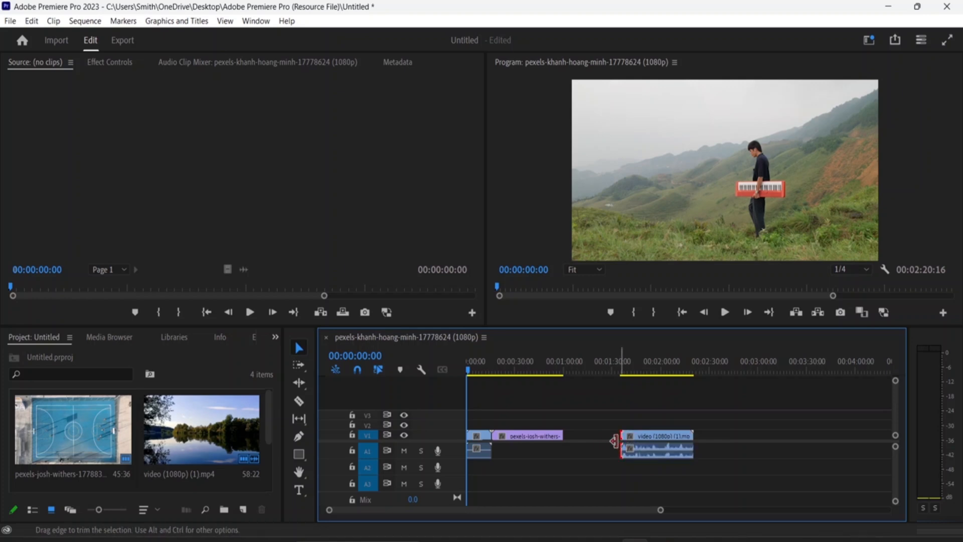
left_click(745, 463)
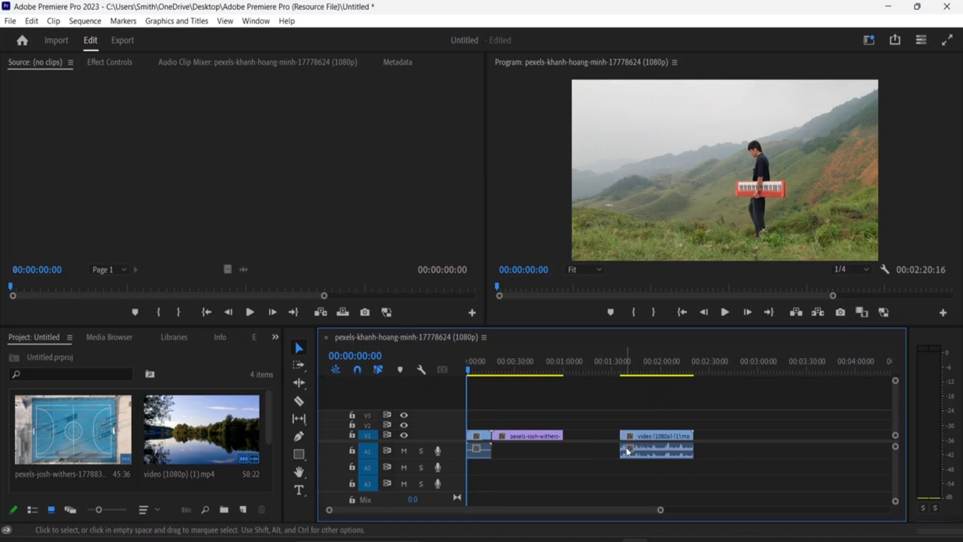
left_click_drag(665, 448, 609, 444)
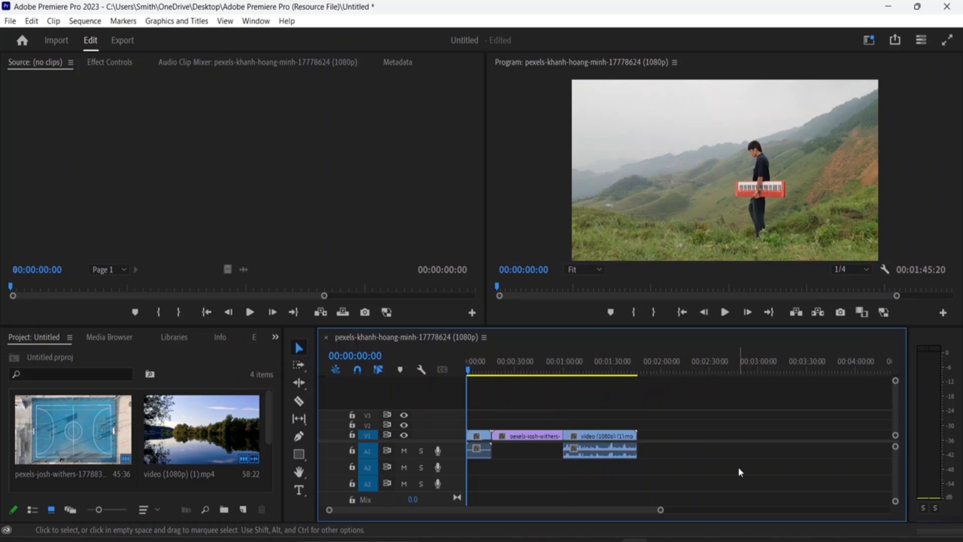